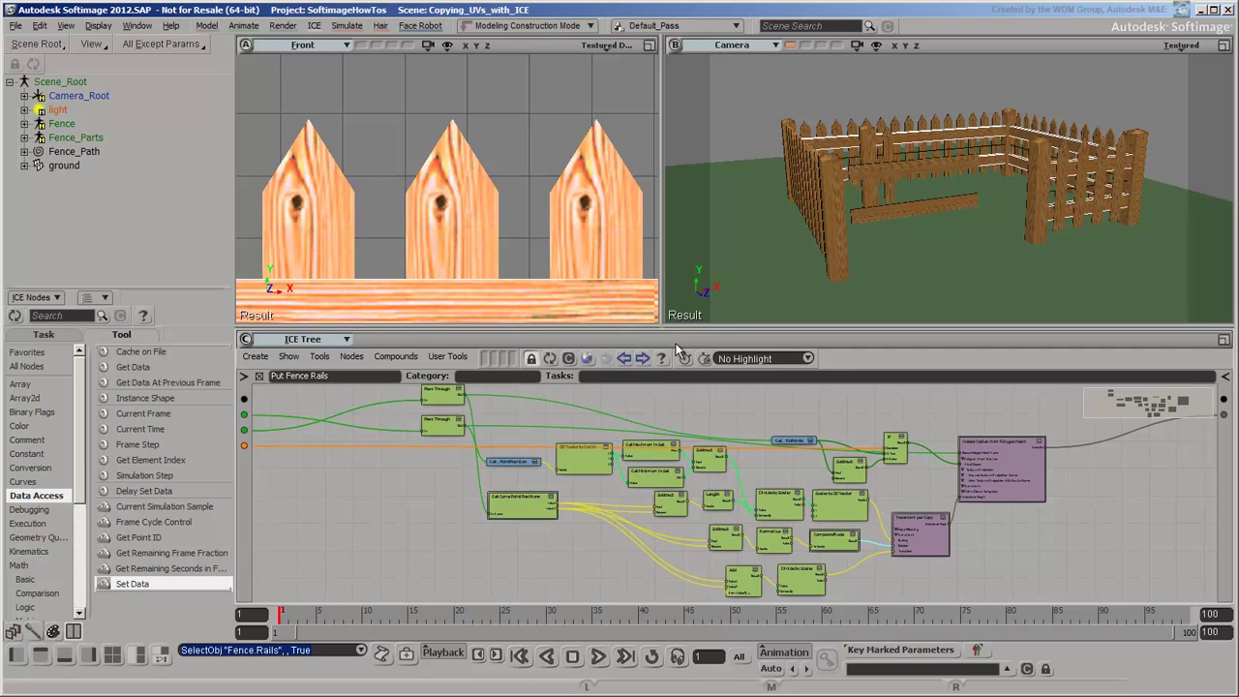
Step: Select one fence panel and view its UVs over the wood texture in the Texture Editor
left_click(890, 149)
left_click(65, 25)
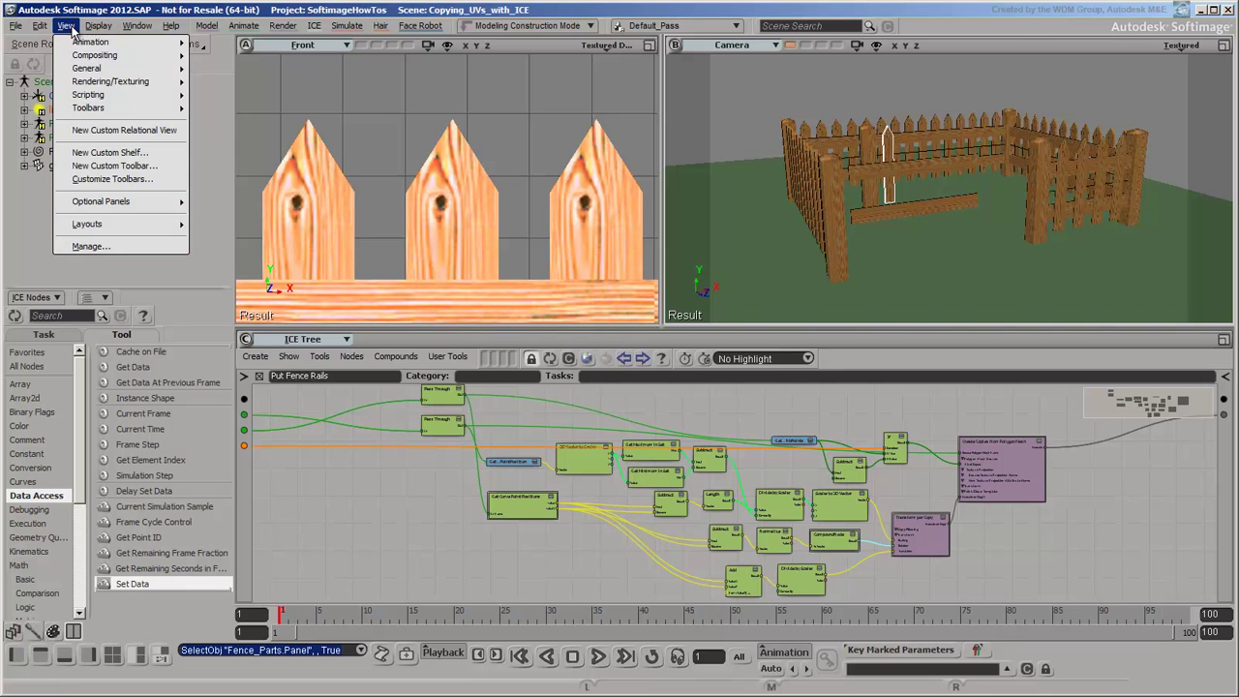
mouse_move(87, 85)
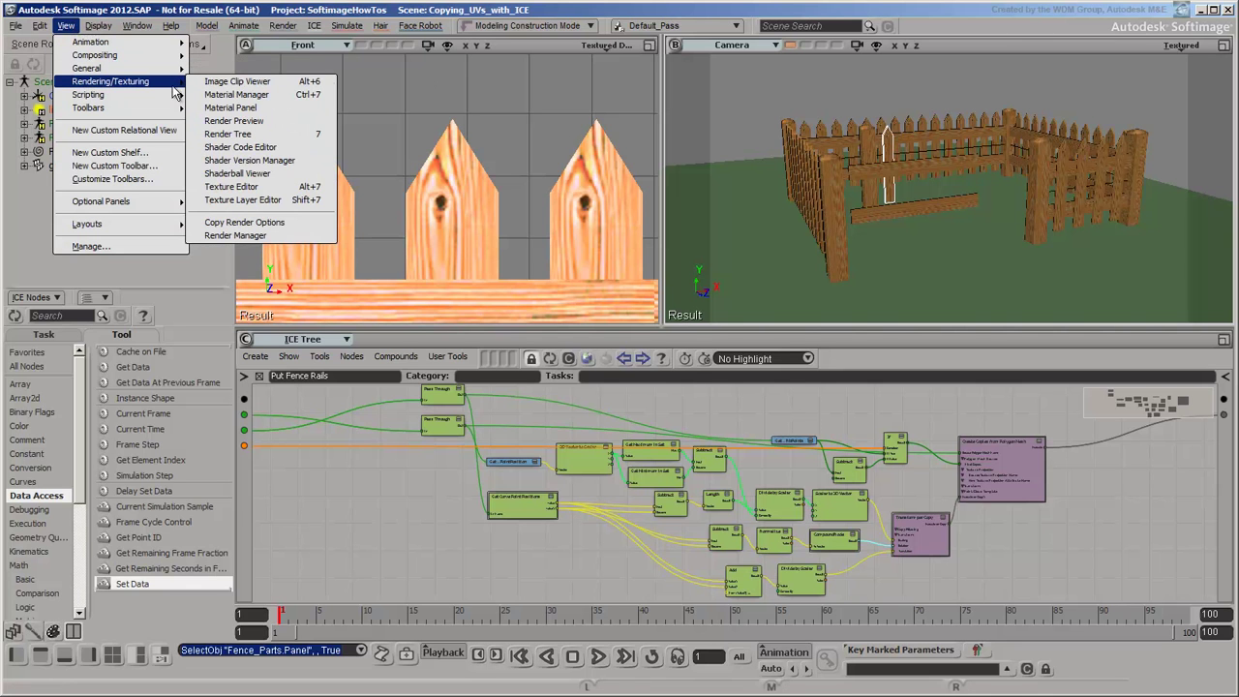
left_click(232, 186)
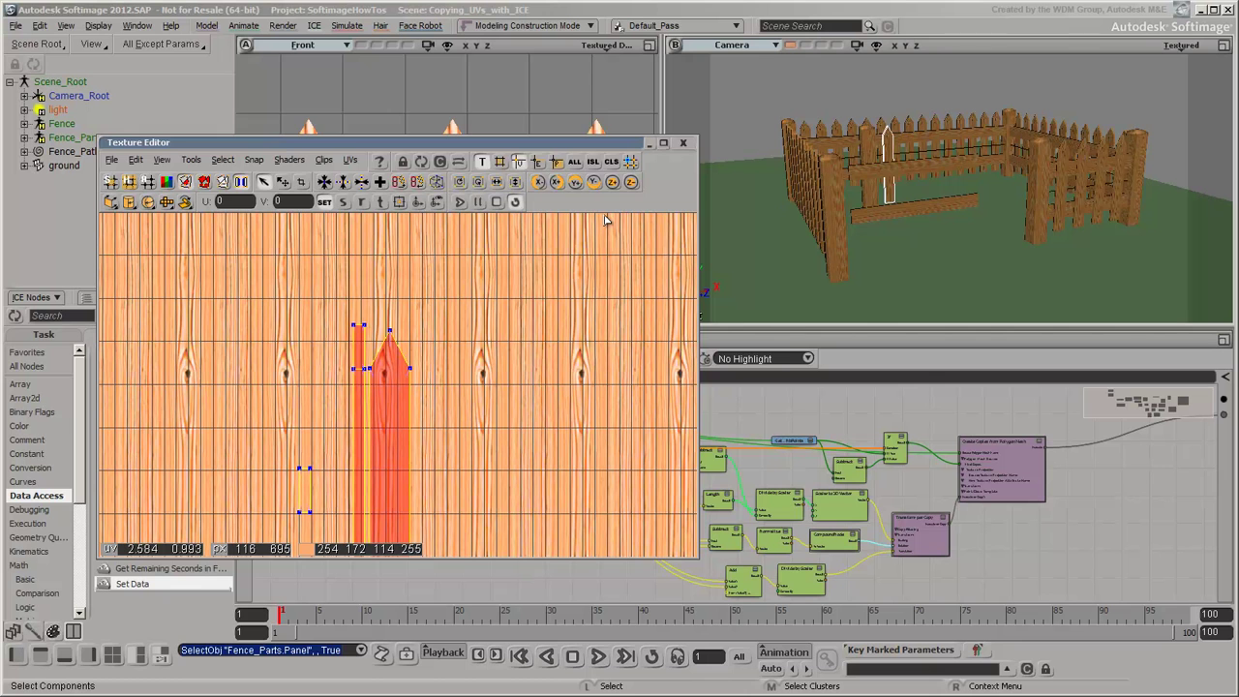
Step: Close the Texture Editor and show the fence panels' ICE tree maximized
left_click(682, 142)
left_click(823, 131)
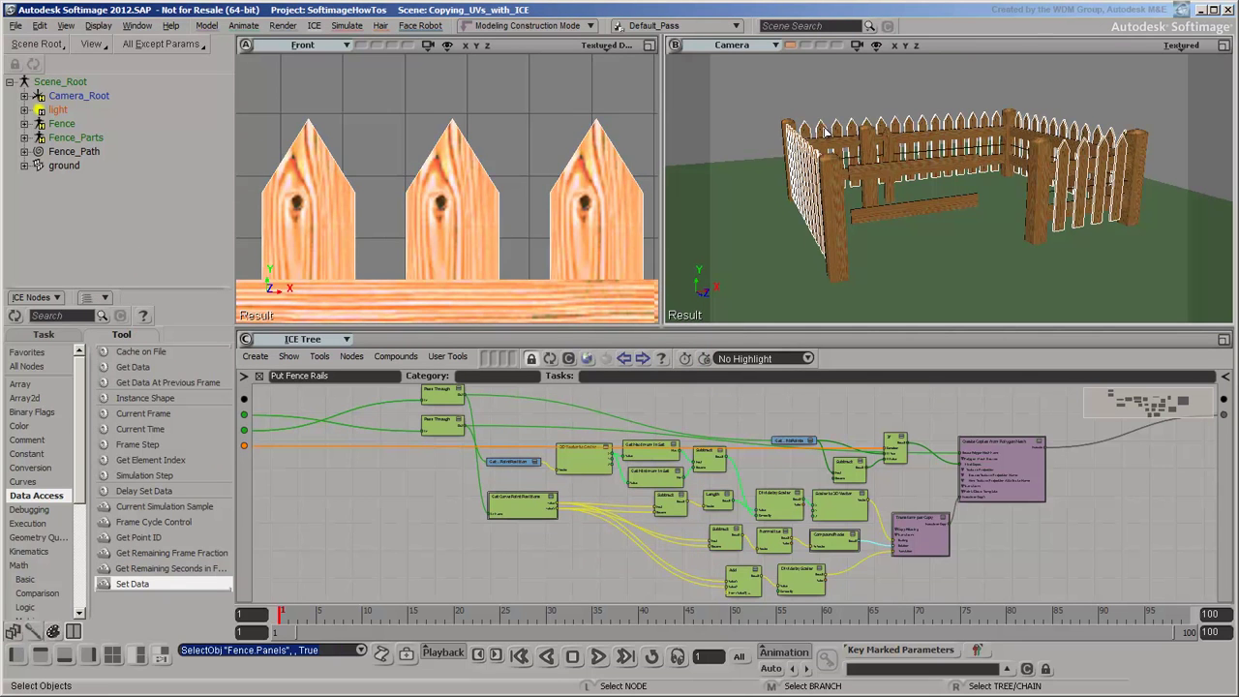
left_click(549, 359)
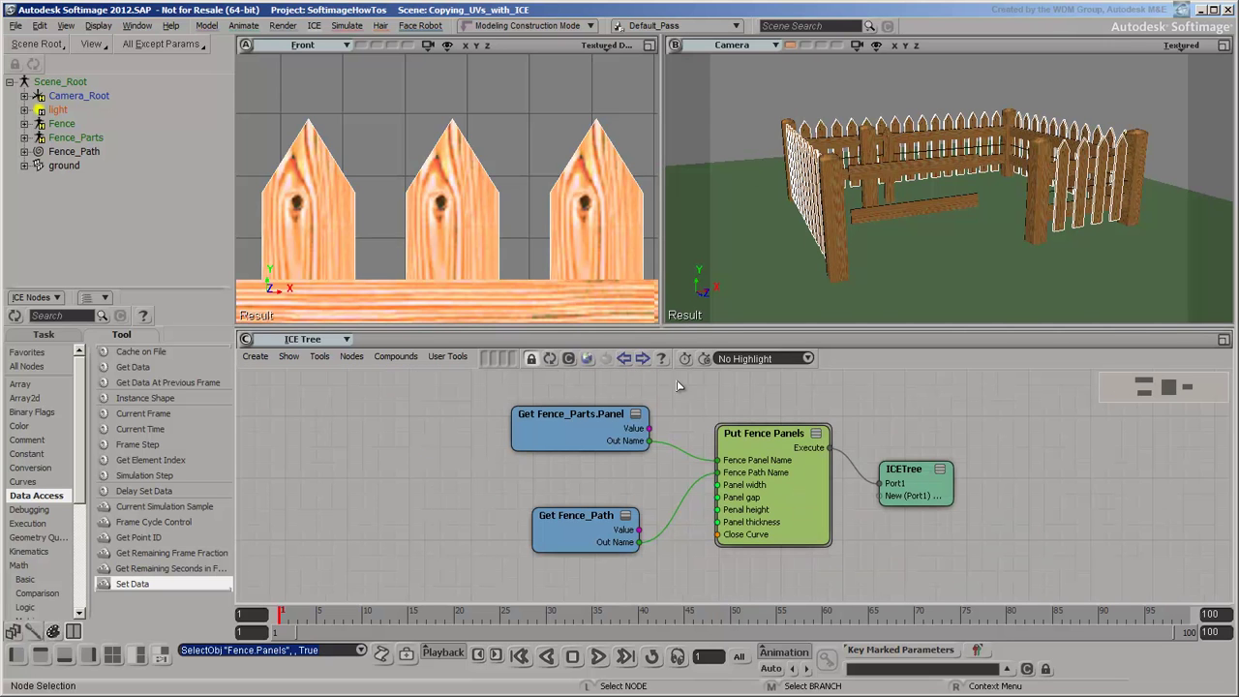
left_click(1225, 340)
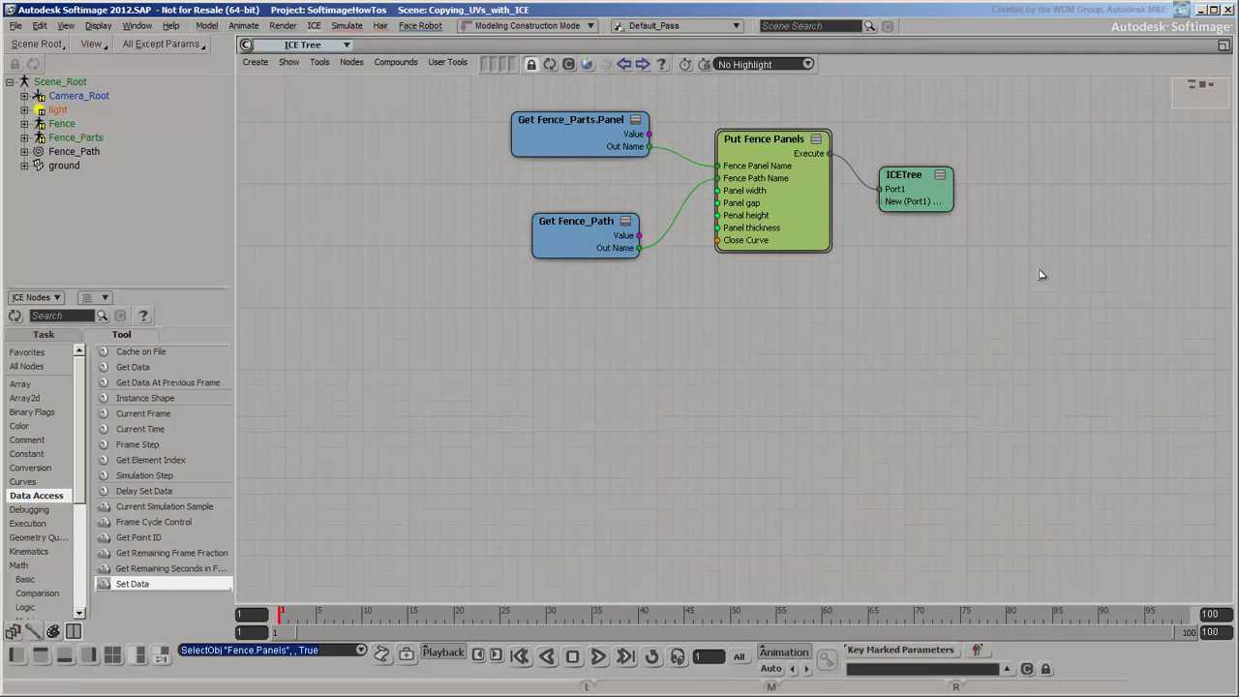
Step: Enter the Put Fence Panels compound and move Get Number of Panels to the lower left
left_click(731, 124)
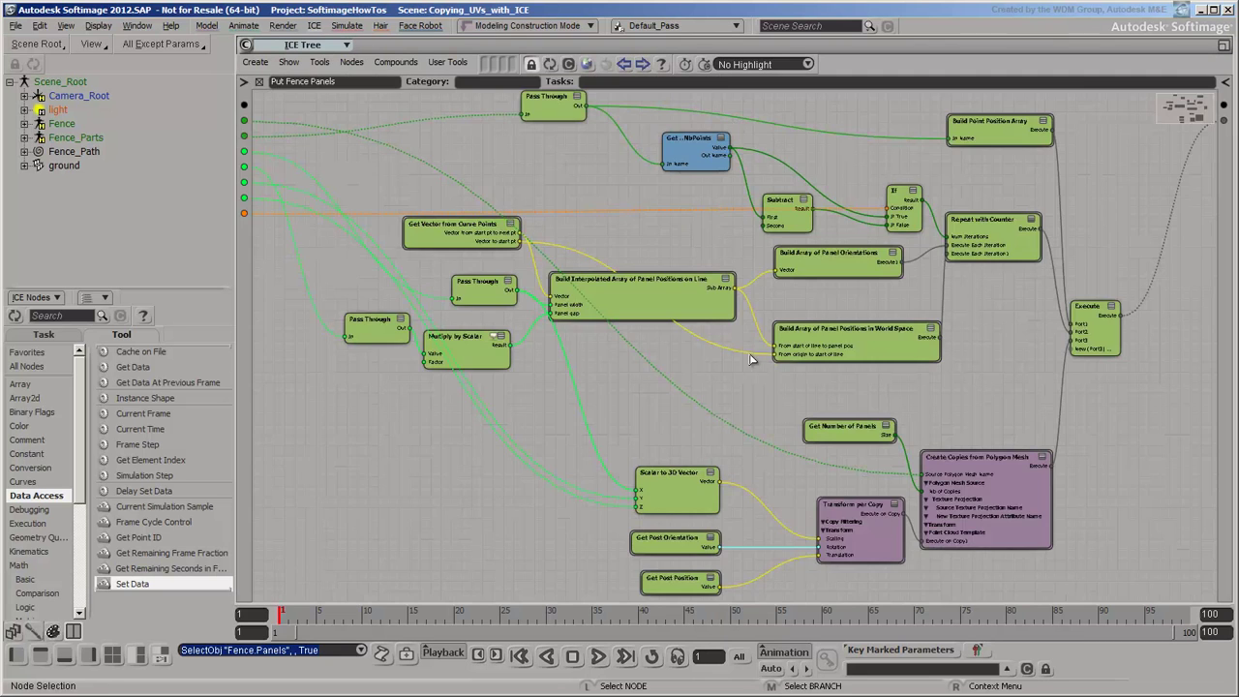
scroll(895, 554, "up", 2)
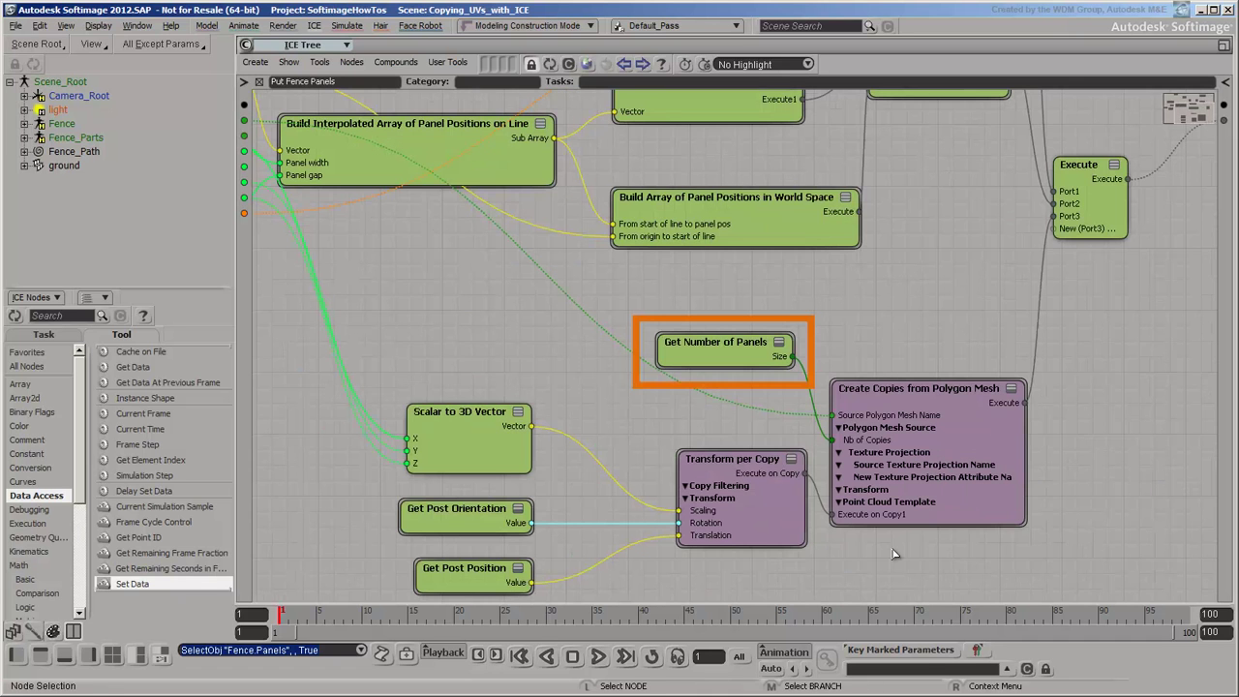
scroll(895, 554, "down", 3)
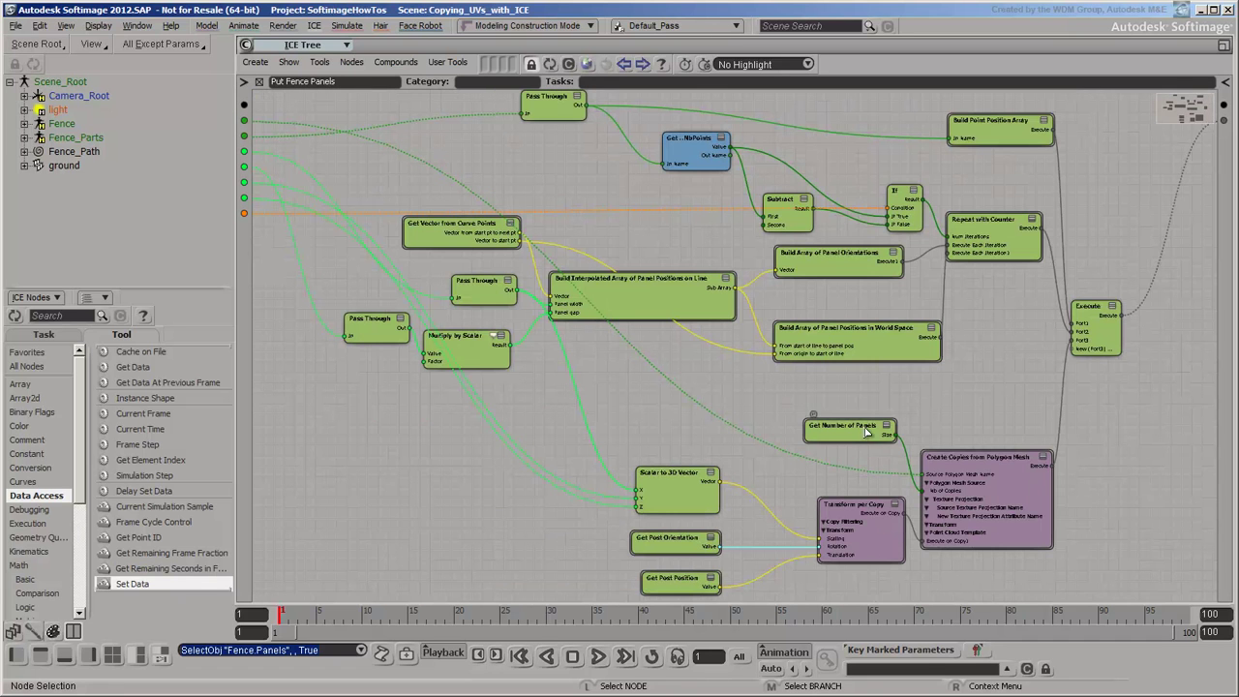
left_click_drag(833, 441, 356, 608)
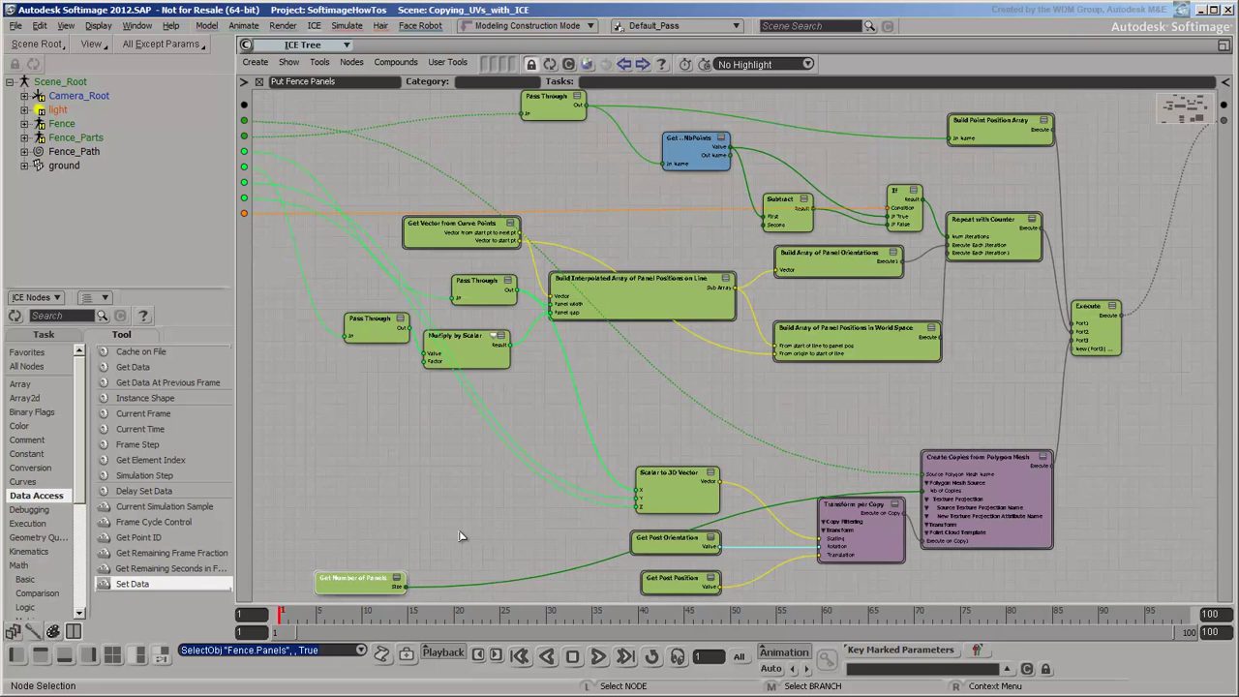
Step: Add a Build Index Array node whose Size comes from the panel count
key("f")
left_click(21, 385)
scroll(181, 484, "down", 5)
left_click_drag(176, 505, 860, 392)
left_click_drag(799, 353, 872, 430)
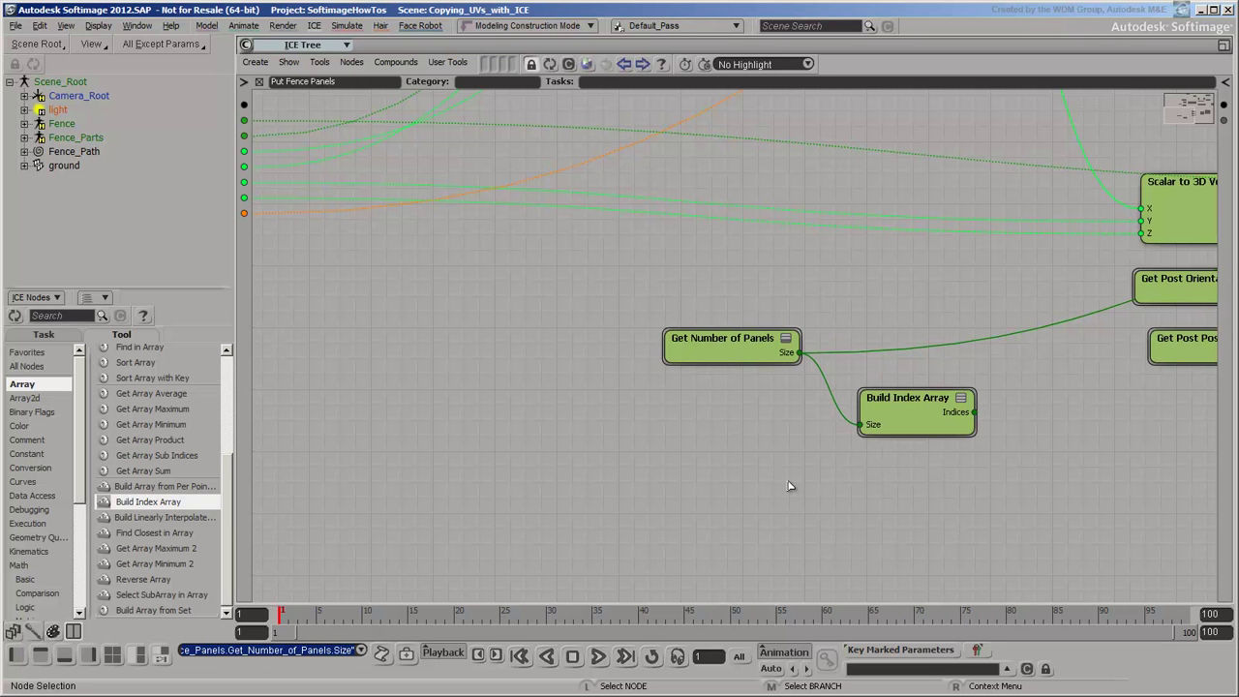
Step: Add a Random Value with a zero 3D vector mean, variance 0.5, Time Varying off
left_click(27, 579)
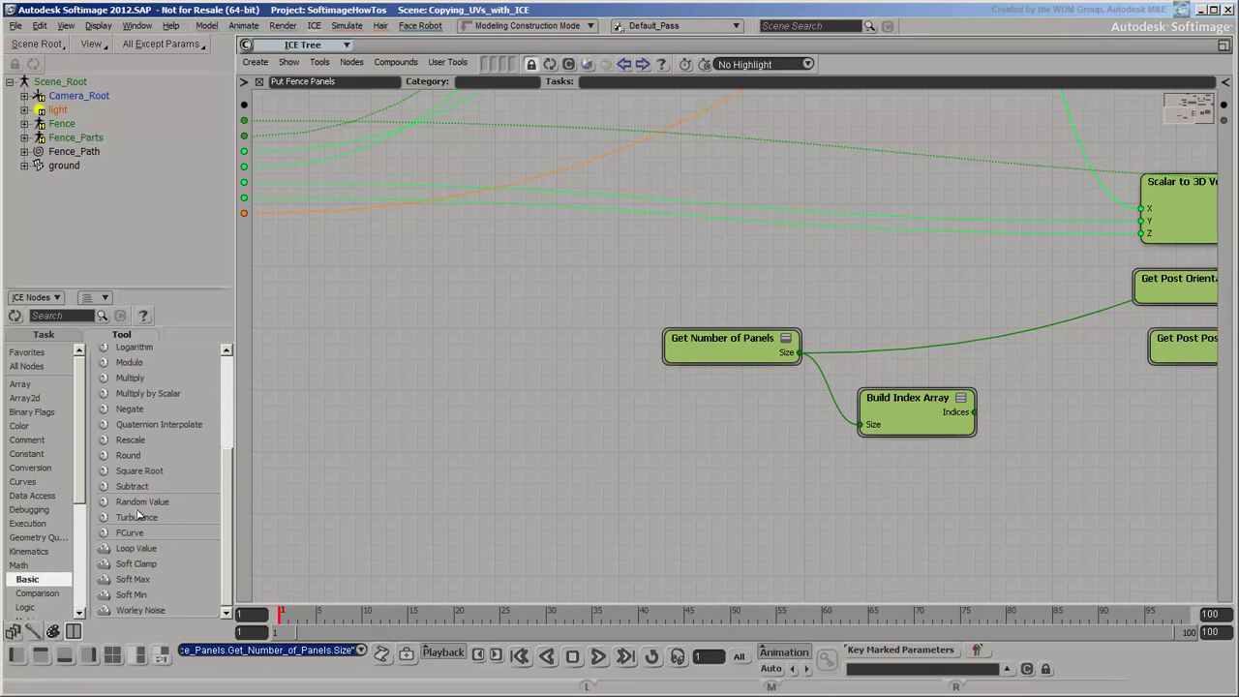
left_click_drag(142, 502, 1030, 464)
left_click(29, 453)
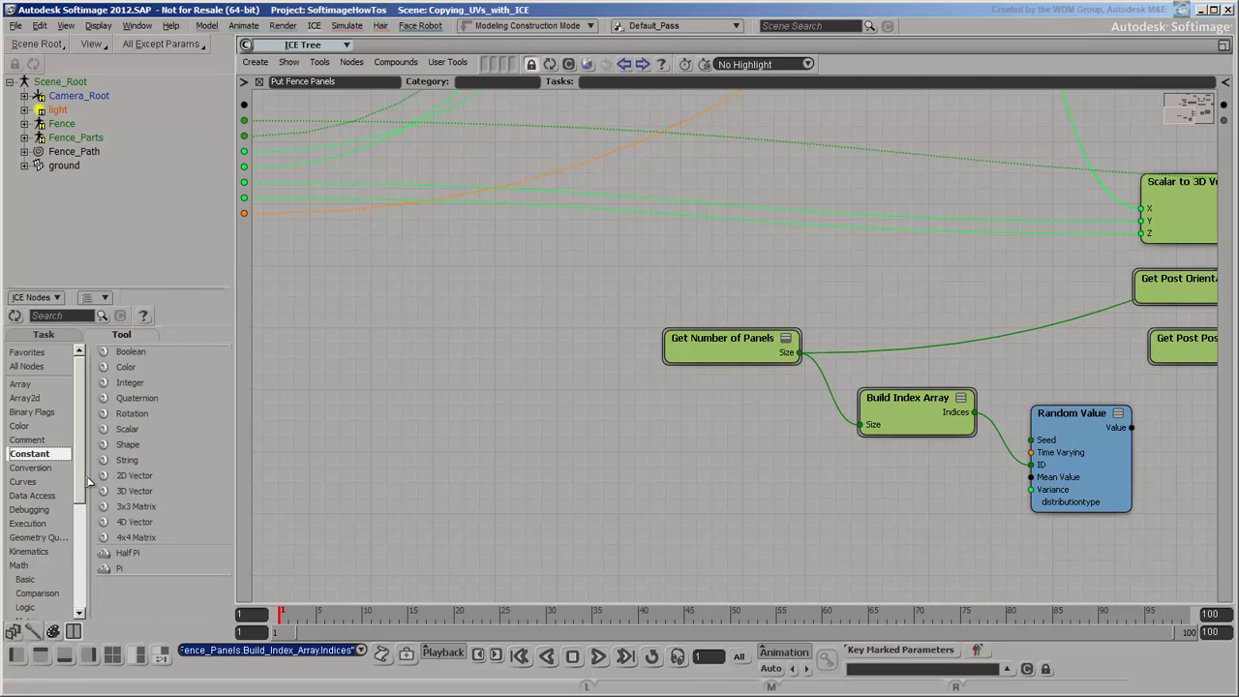
left_click_drag(136, 494, 1053, 487)
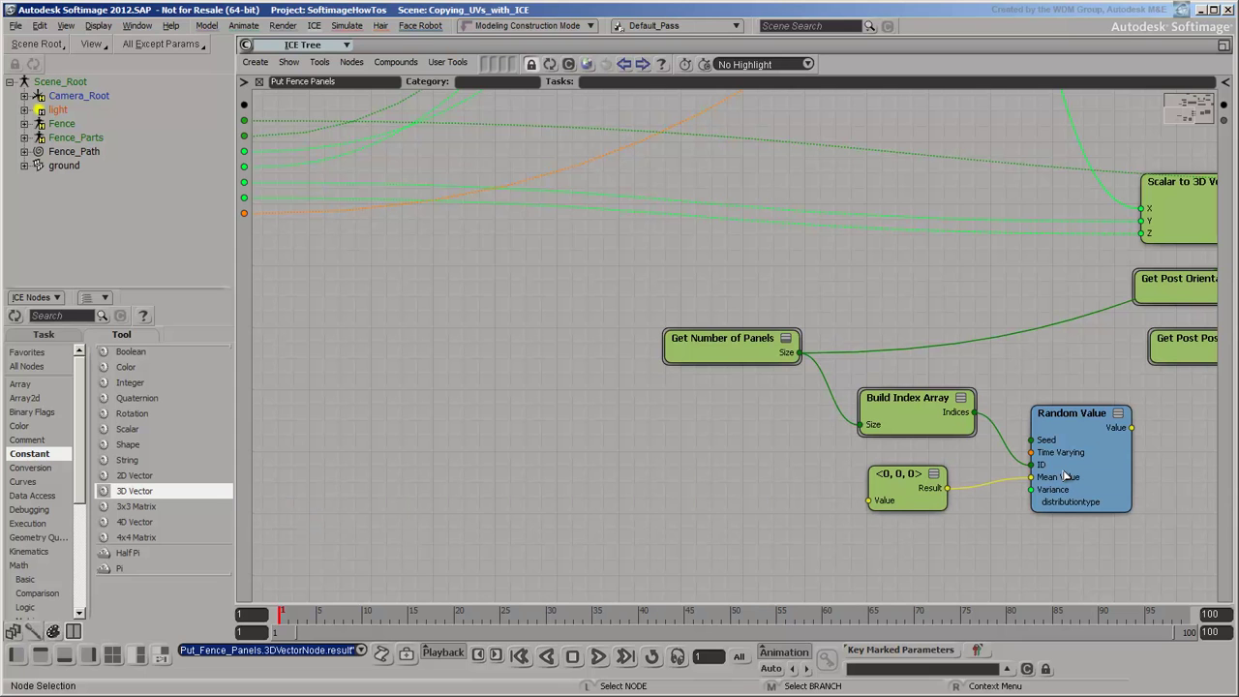
double_click(1073, 428)
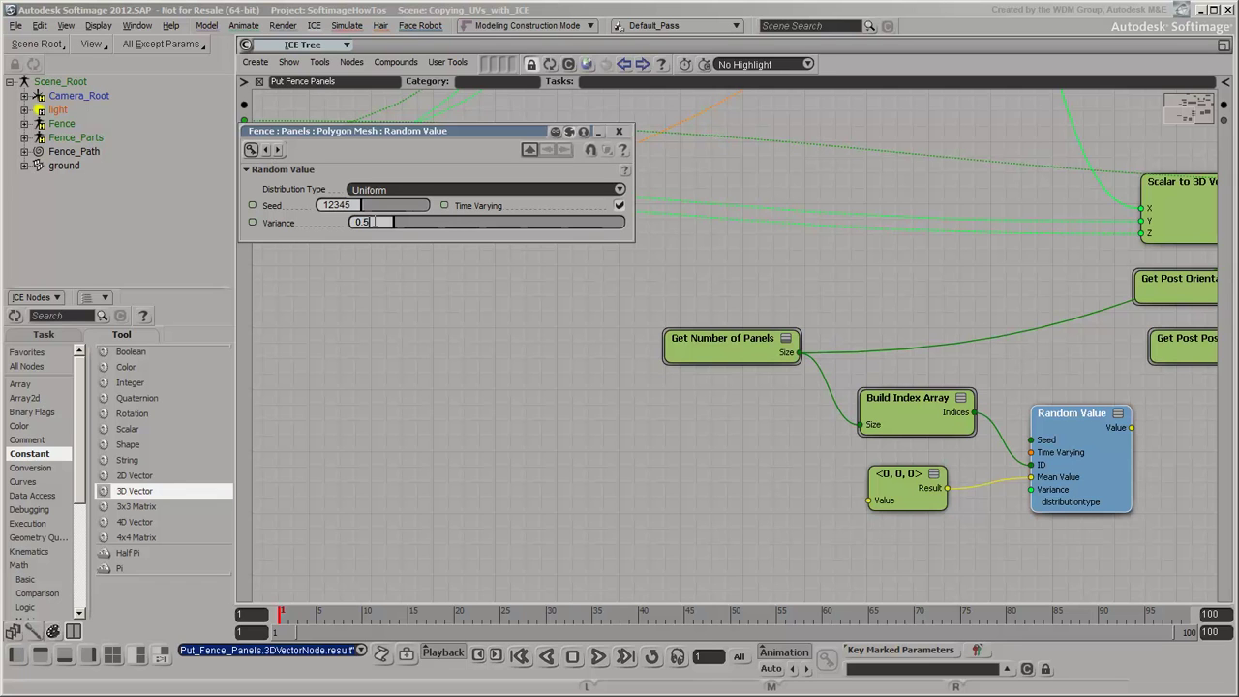
left_click(618, 208)
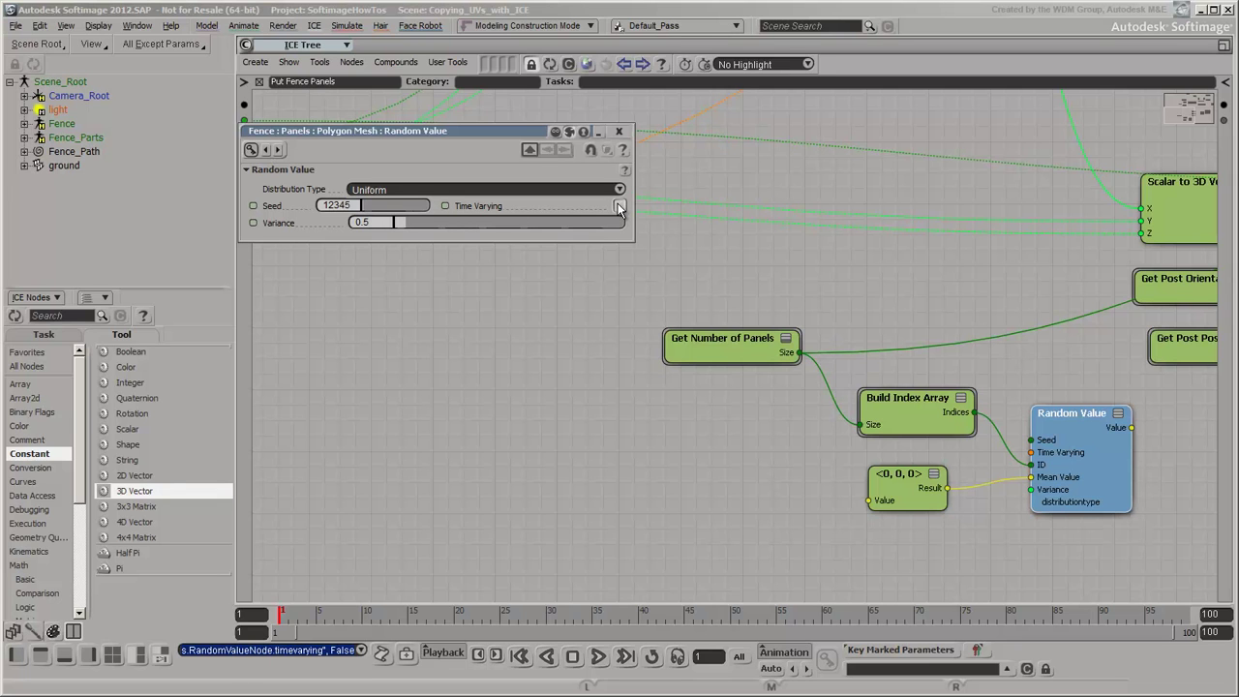
left_click(619, 131)
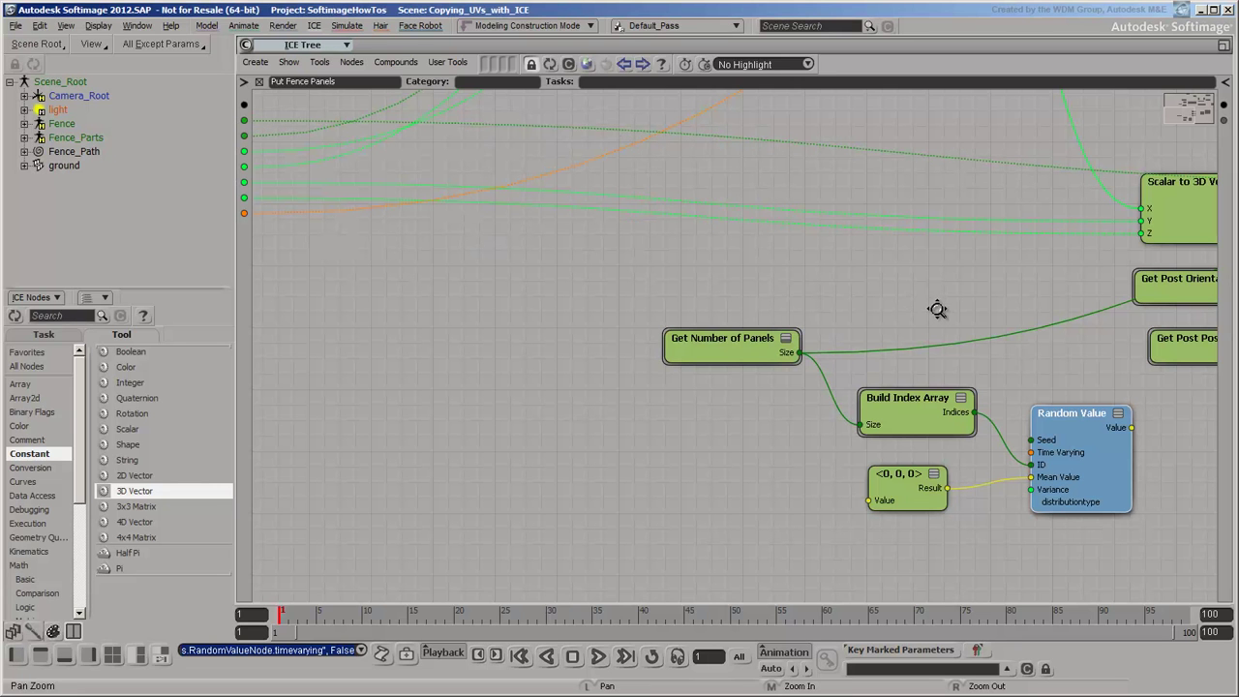
Step: Add a Get Copy Index node near Get Point Position
middle_click_drag(940, 310, 688, 115)
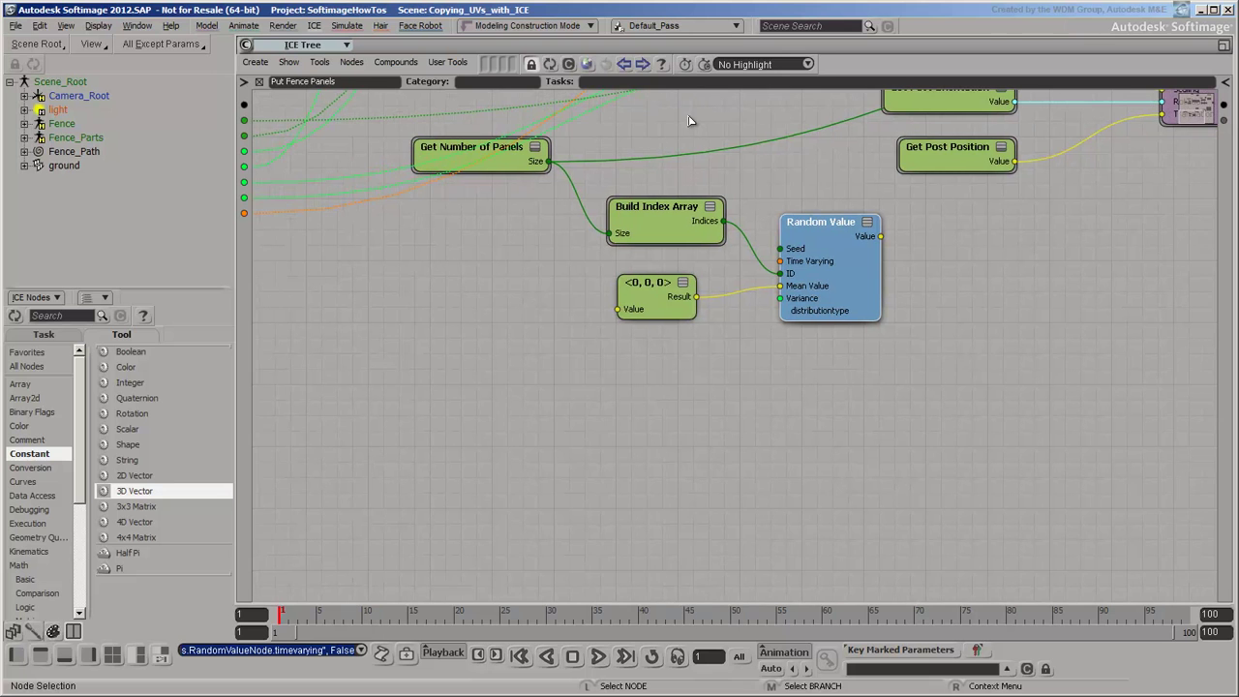
left_click(61, 335)
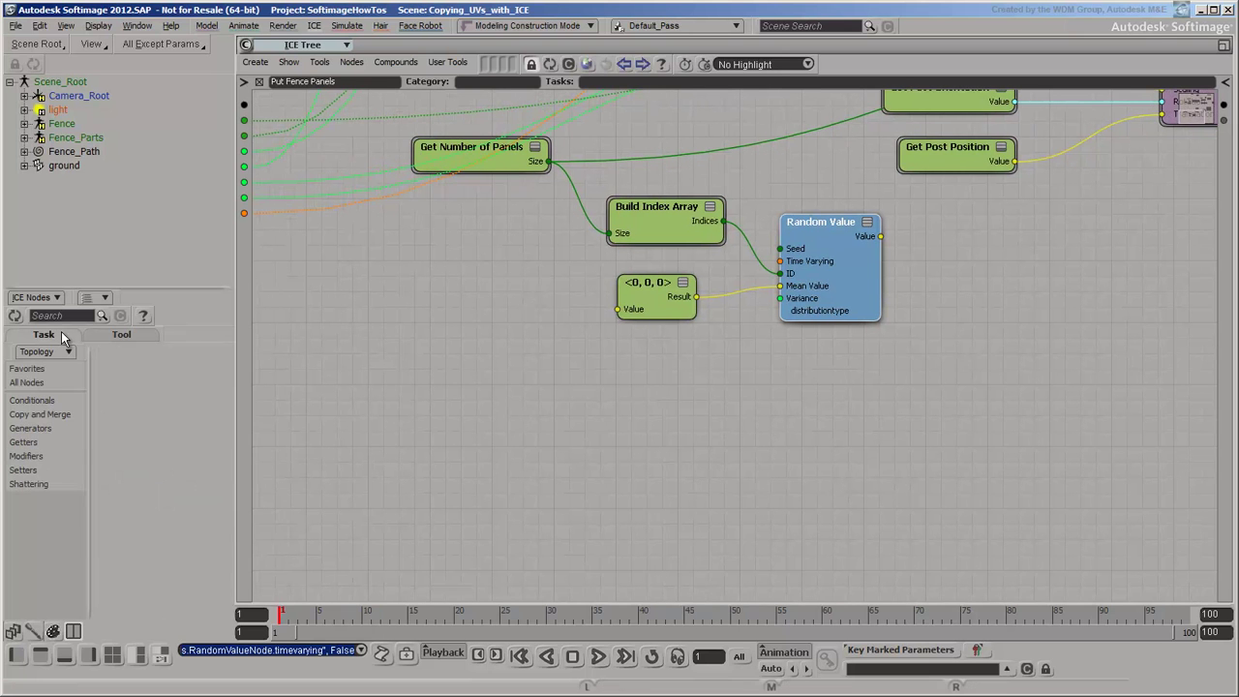
left_click(39, 445)
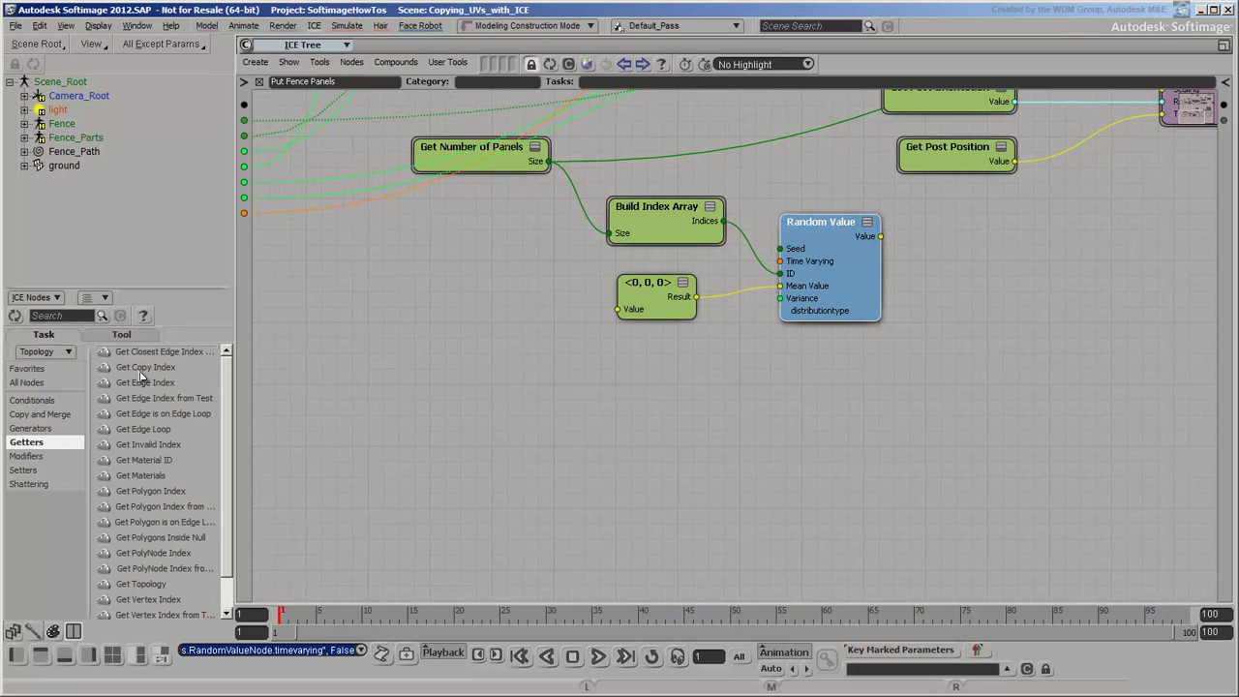
left_click_drag(141, 369, 415, 433)
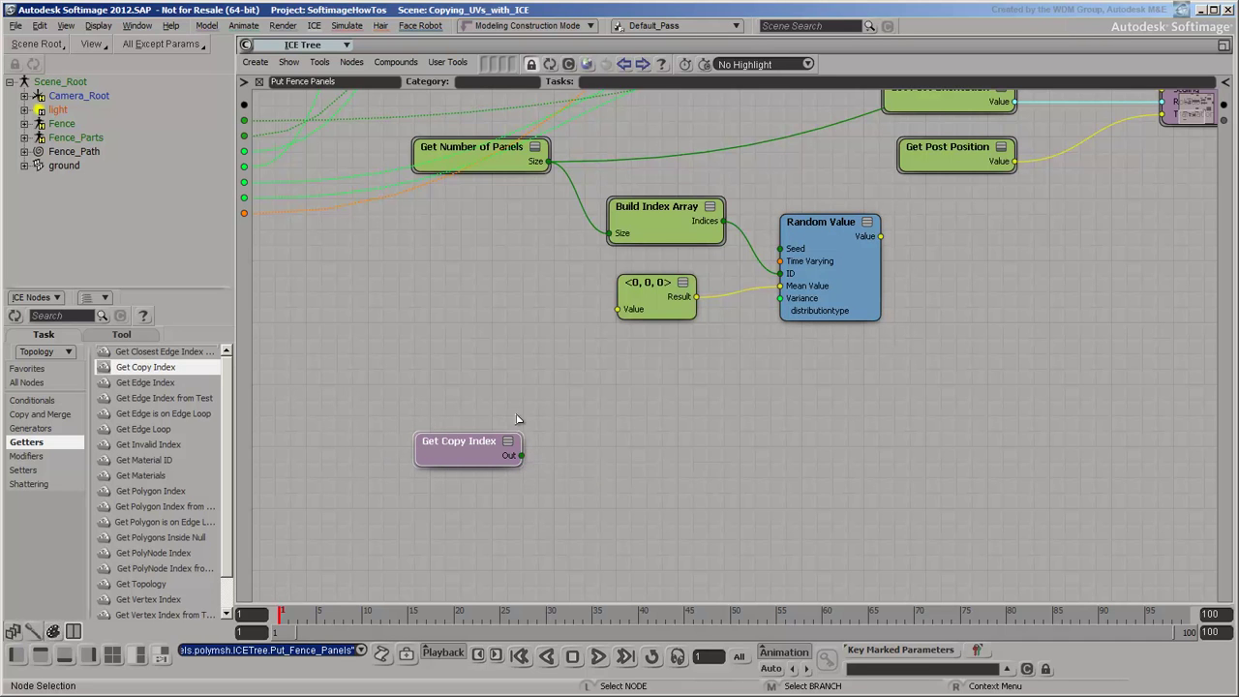
Step: Add a Get Data node referencing Self.NodeToVertex
left_click(121, 334)
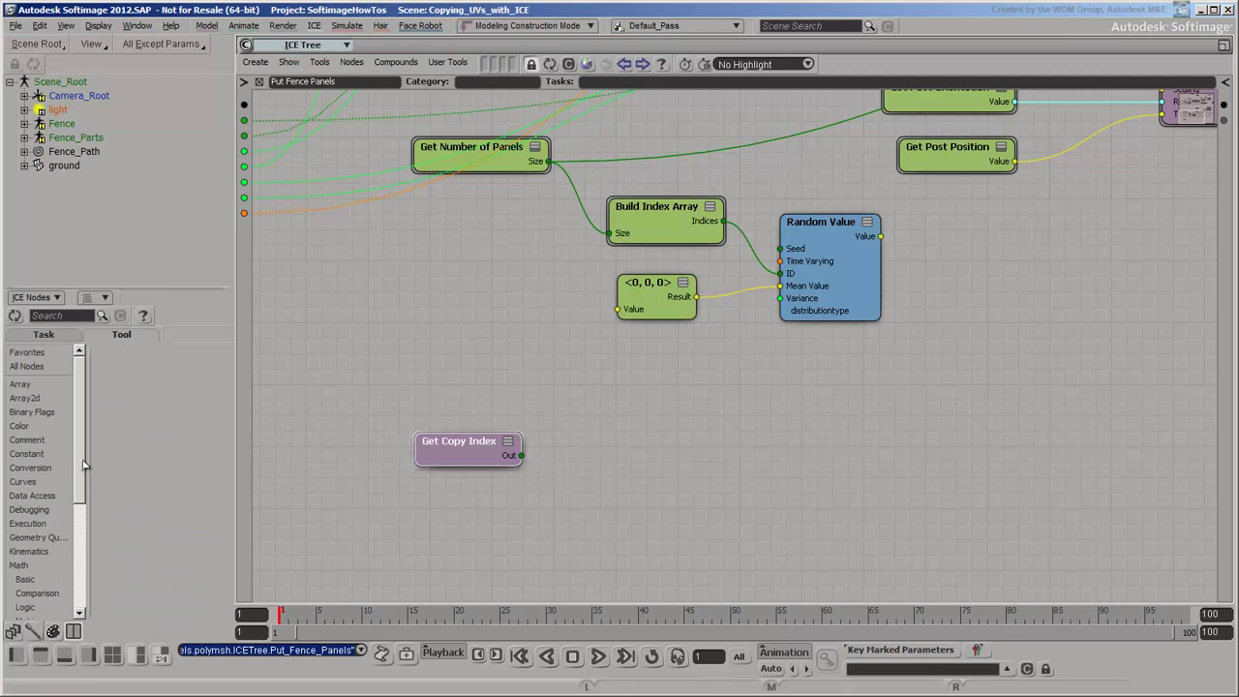
left_click(54, 495)
left_click_drag(132, 368, 583, 343)
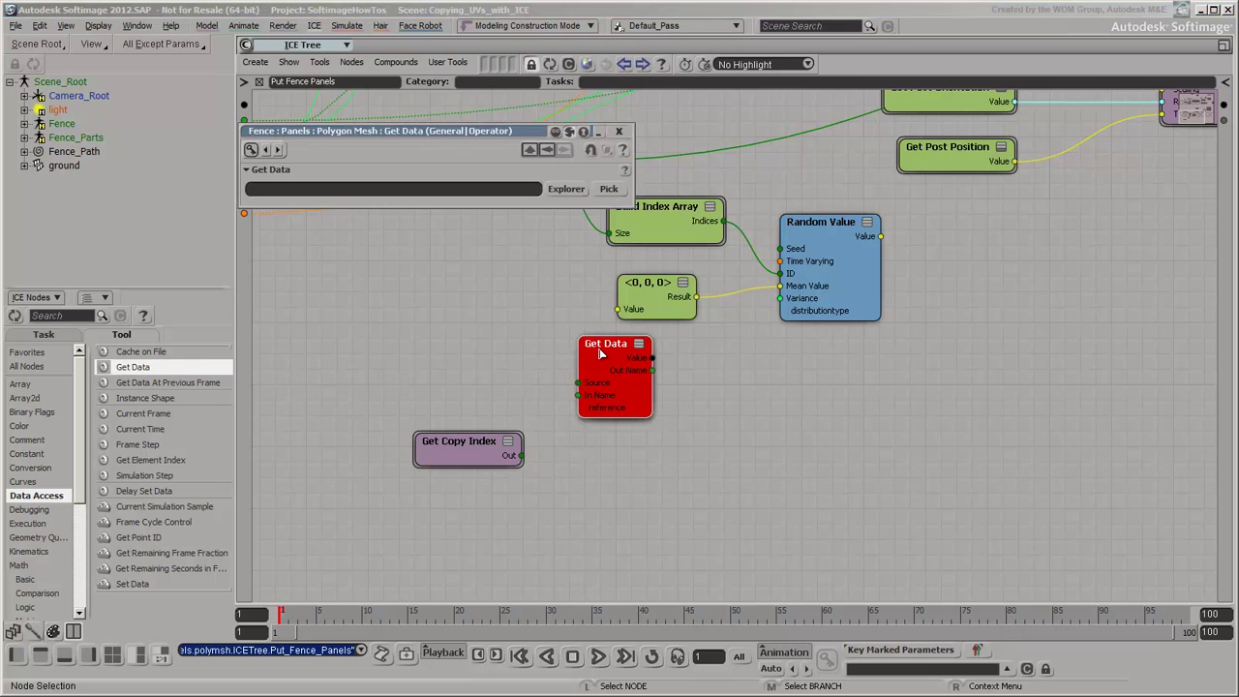
left_click(355, 190)
type("Self.NodeToVe")
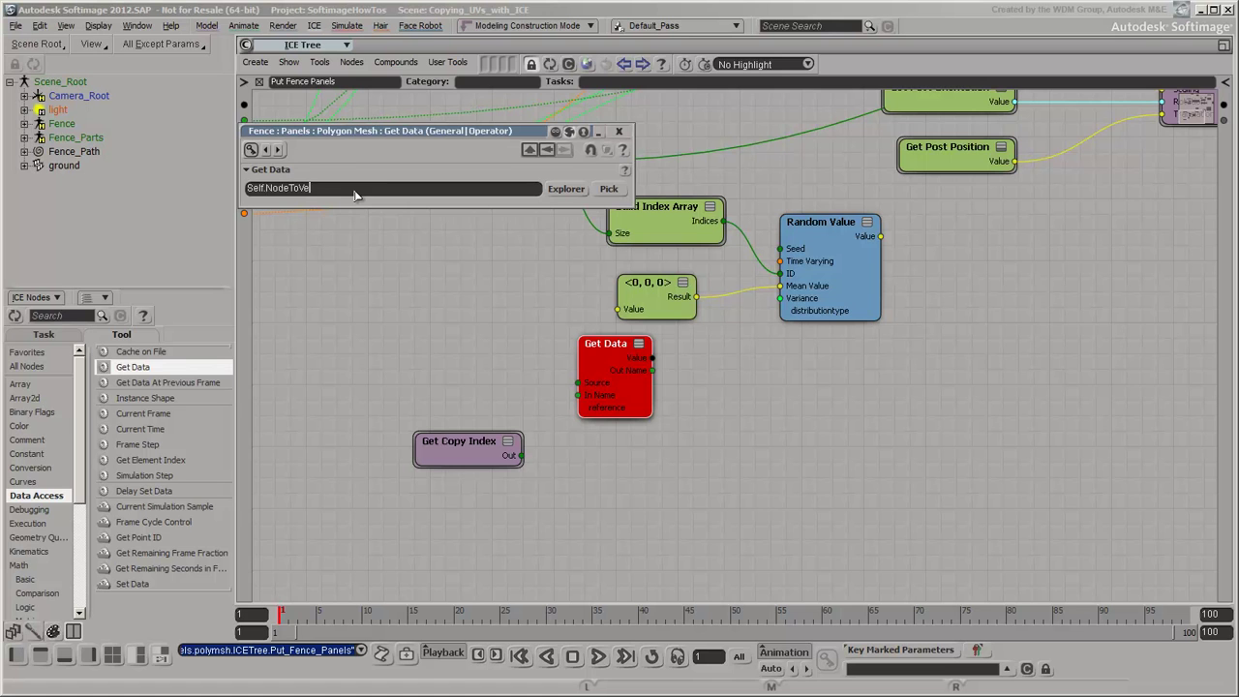
type("rtex")
key("Return")
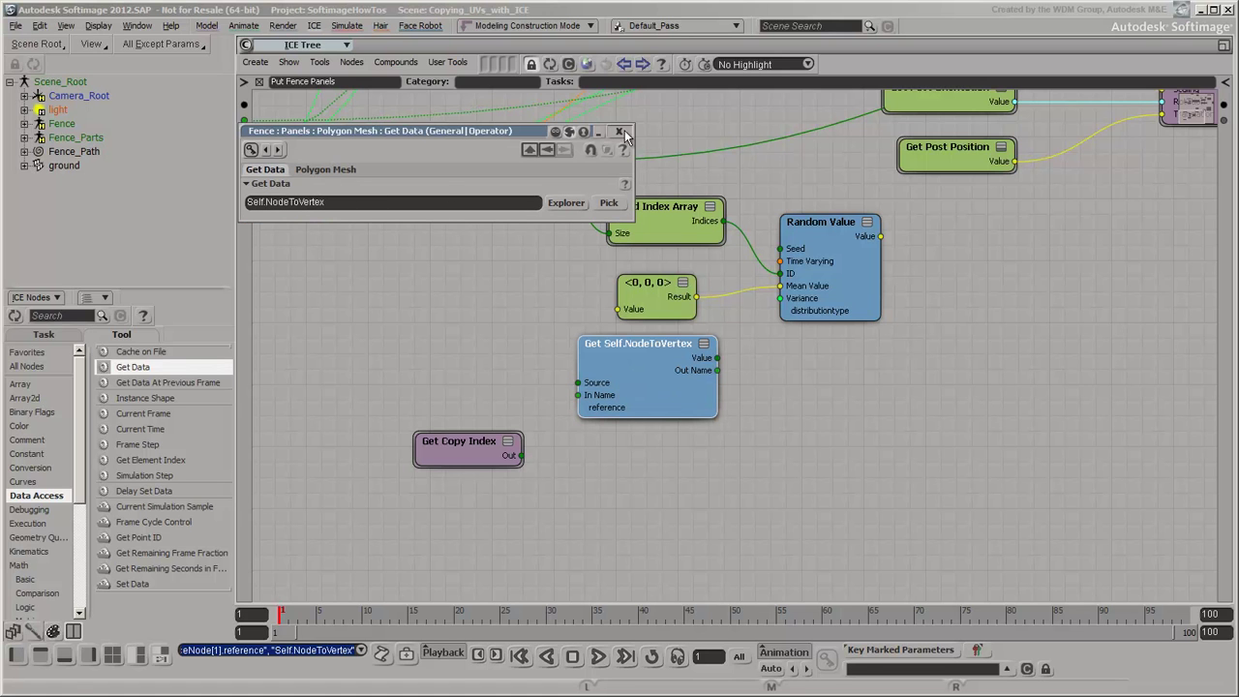
left_click(620, 131)
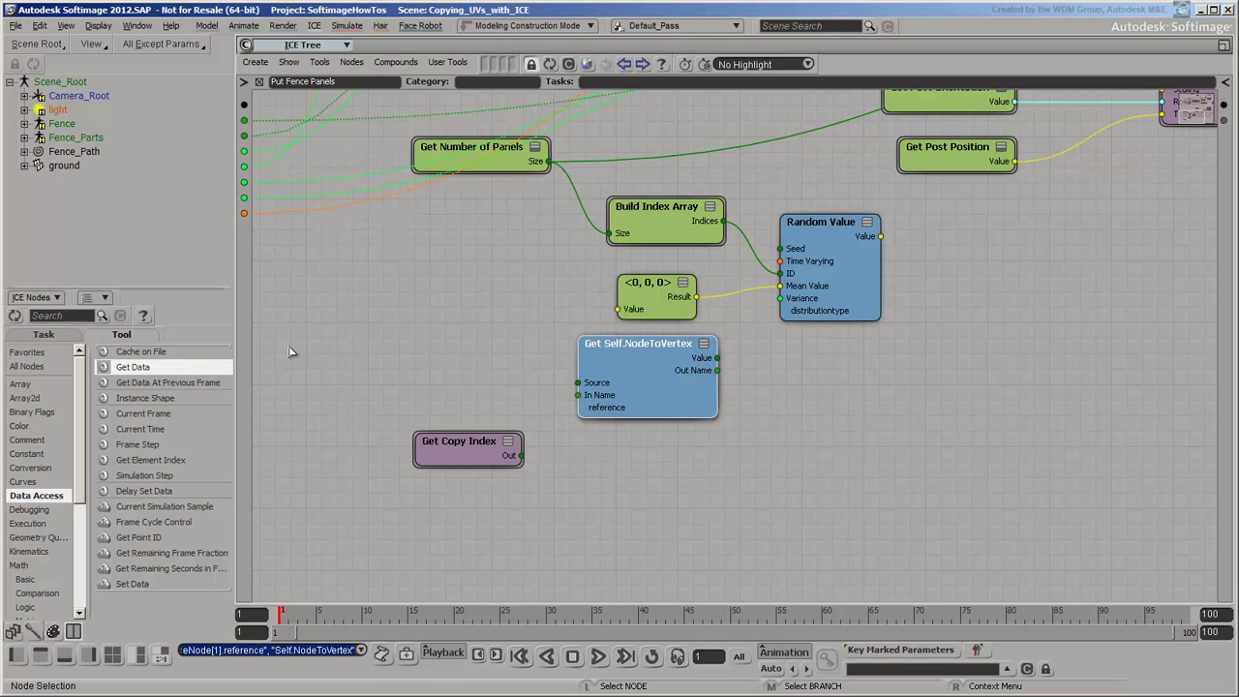
Step: Build an array from the copy index and feed it into a Select in Array node
left_click(30, 387)
left_click_drag(230, 378, 247, 499)
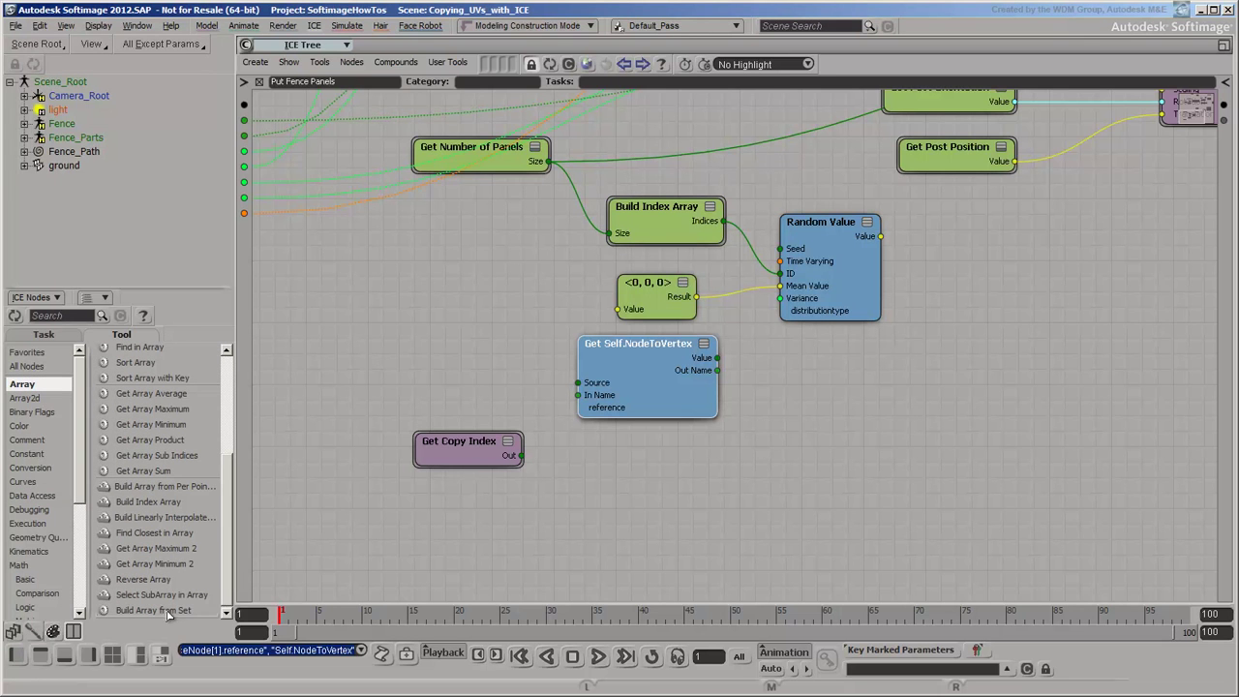
left_click_drag(166, 613, 589, 485)
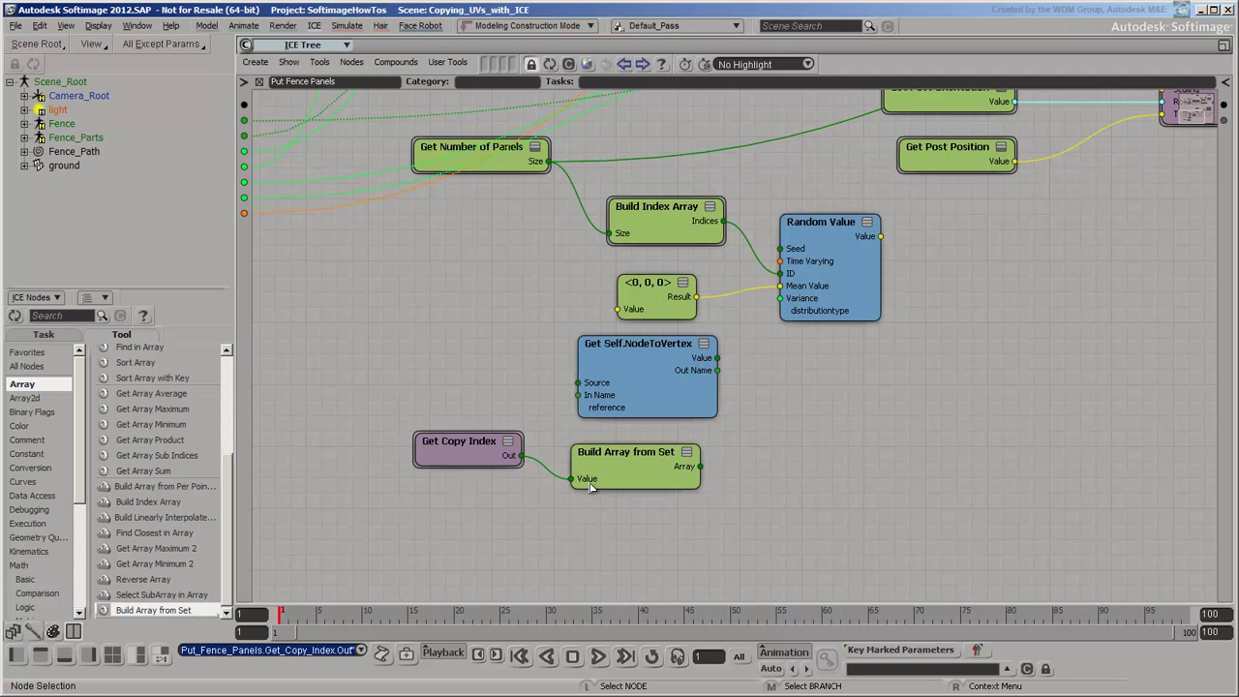
left_click_drag(230, 462, 227, 382)
left_click_drag(158, 471, 776, 395)
left_click_drag(700, 466, 790, 412)
Step: Add a second Select in Array that picks the random value using the looked-up copy index
left_click_drag(143, 468, 963, 281)
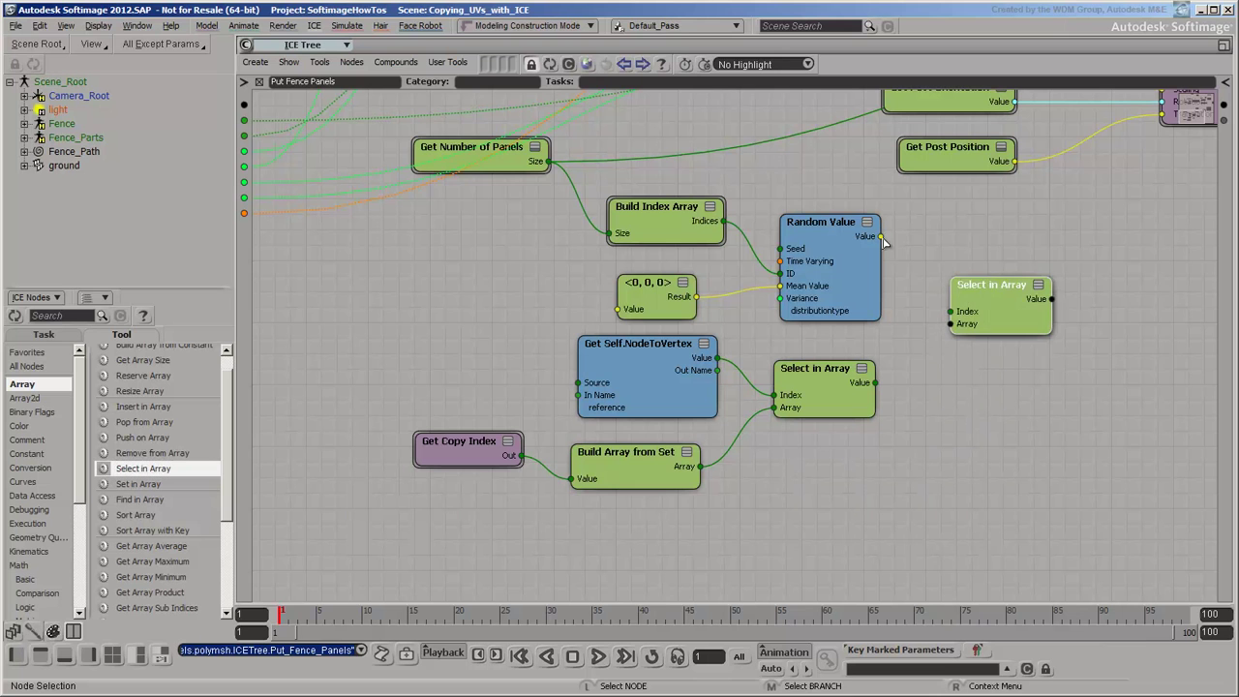
left_click_drag(881, 236, 951, 323)
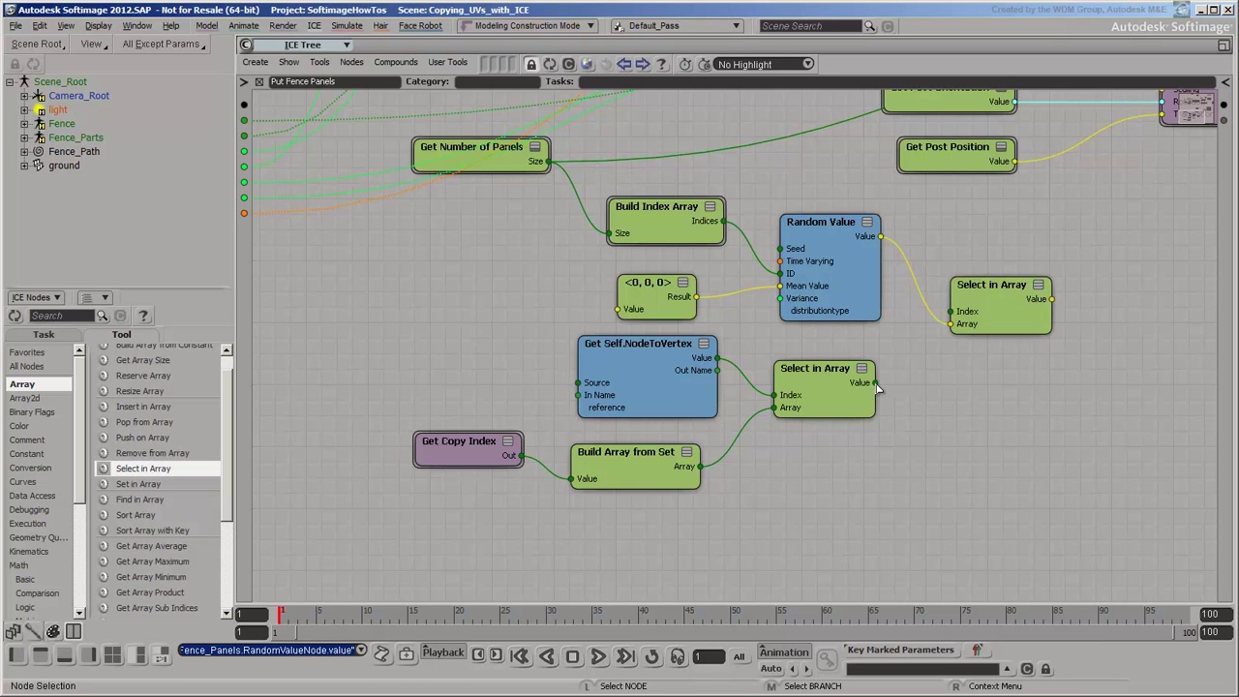
left_click_drag(881, 381, 951, 310)
key("z")
left_click_drag(1192, 263, 922, 338)
Step: Add the random offset to a Get Data Self.Texture_Projection value with an Add node
left_click(29, 581)
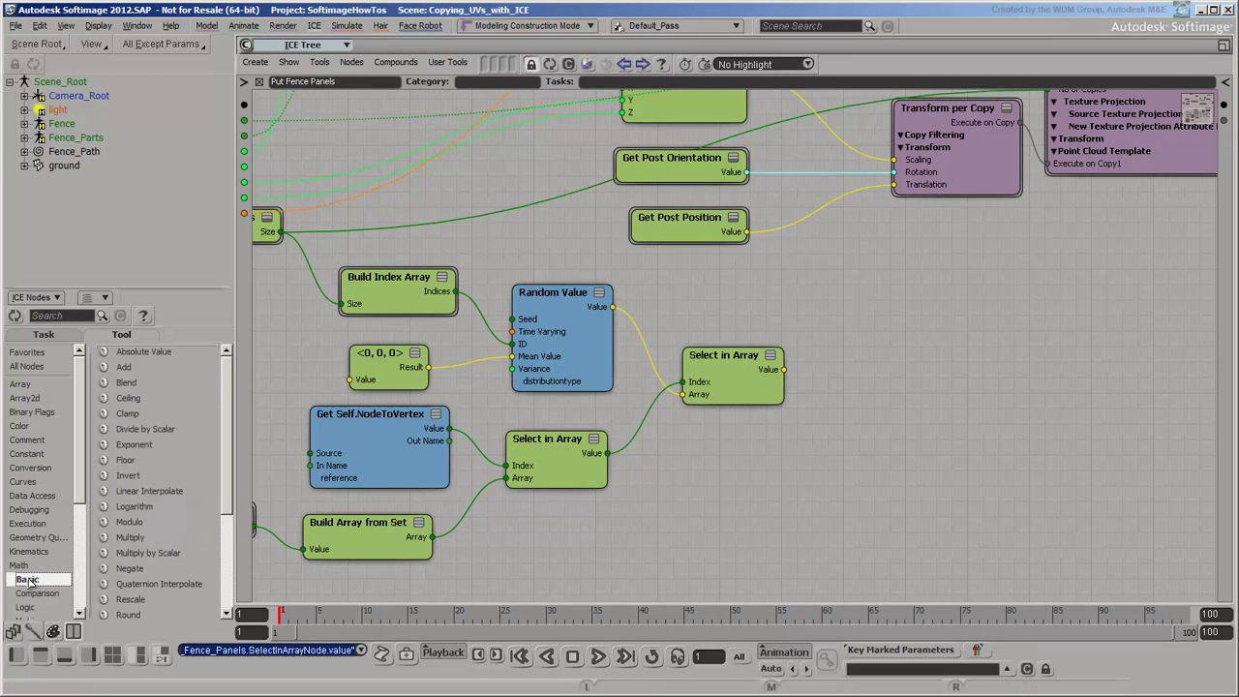
left_click_drag(165, 400, 860, 387)
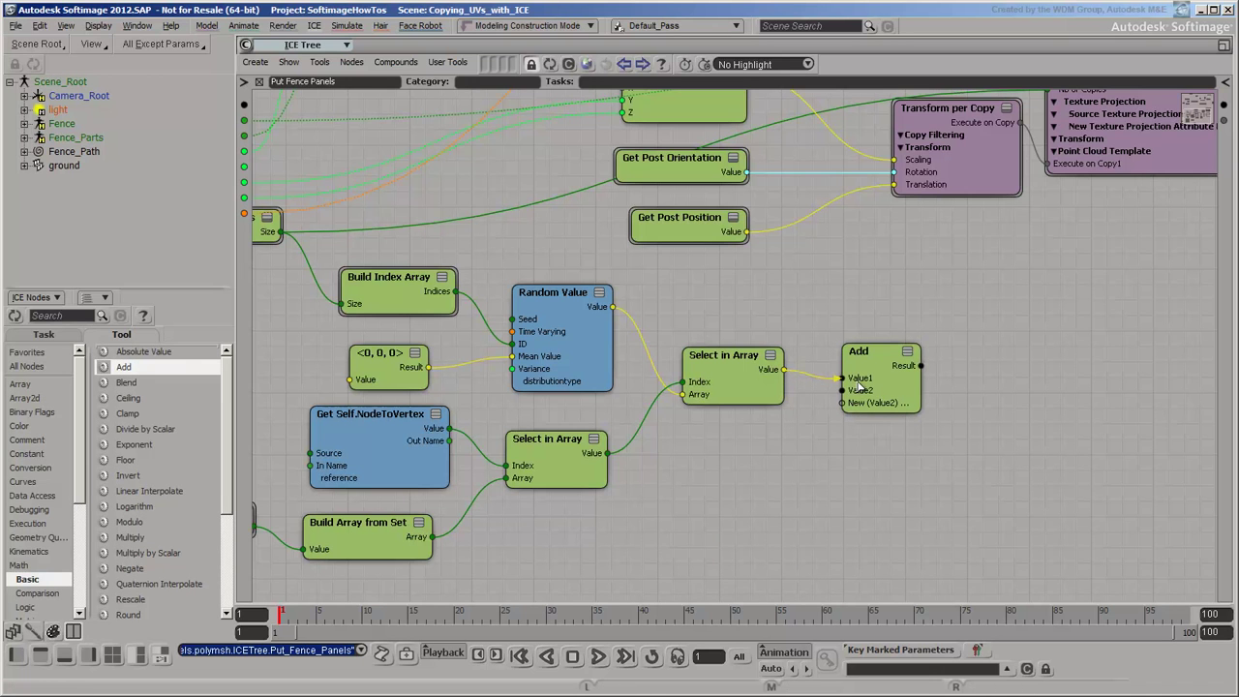
left_click(36, 495)
left_click_drag(133, 371, 653, 472)
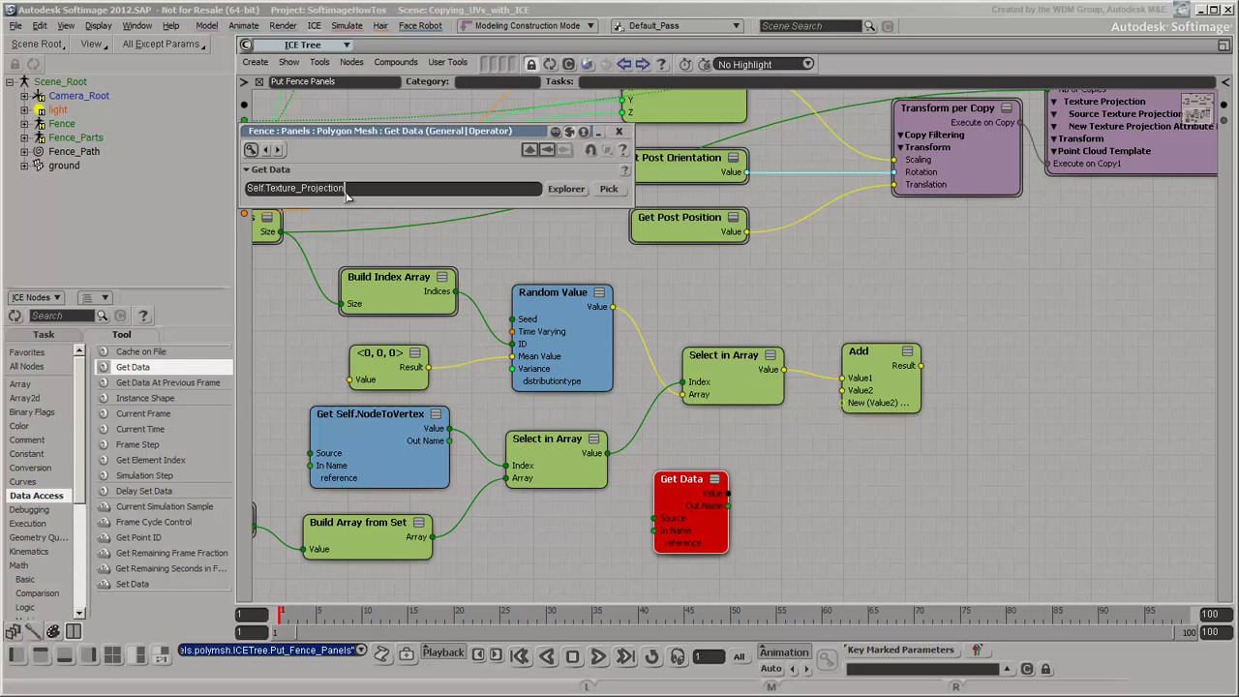
key("Return")
left_click(620, 132)
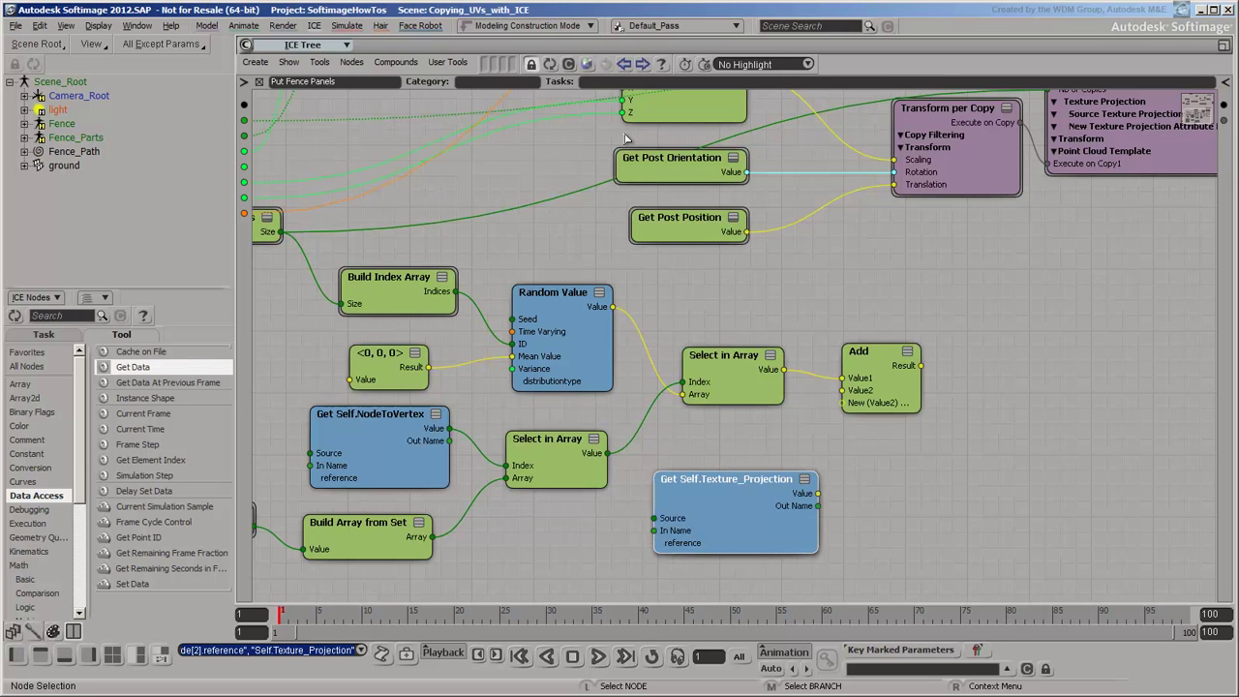
left_click_drag(818, 493, 842, 390)
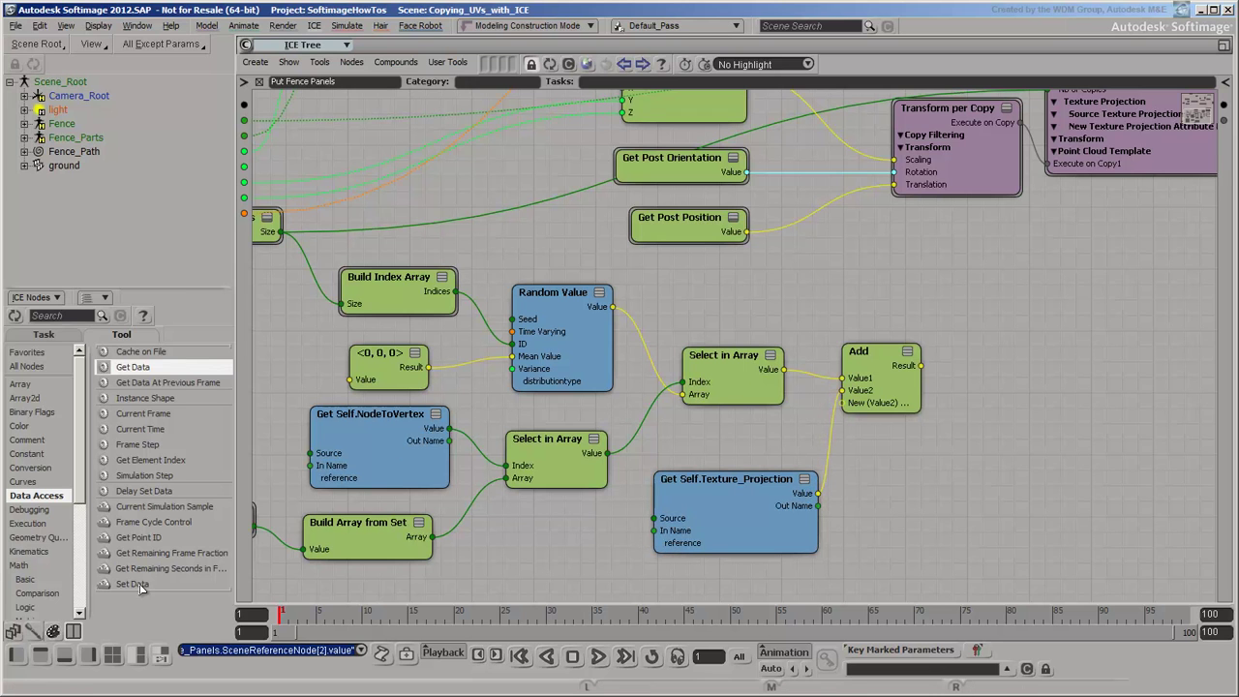
Step: Write the sum back to Texture_Projection with Set Data, executed on a new per-copy port
left_click_drag(134, 584, 989, 351)
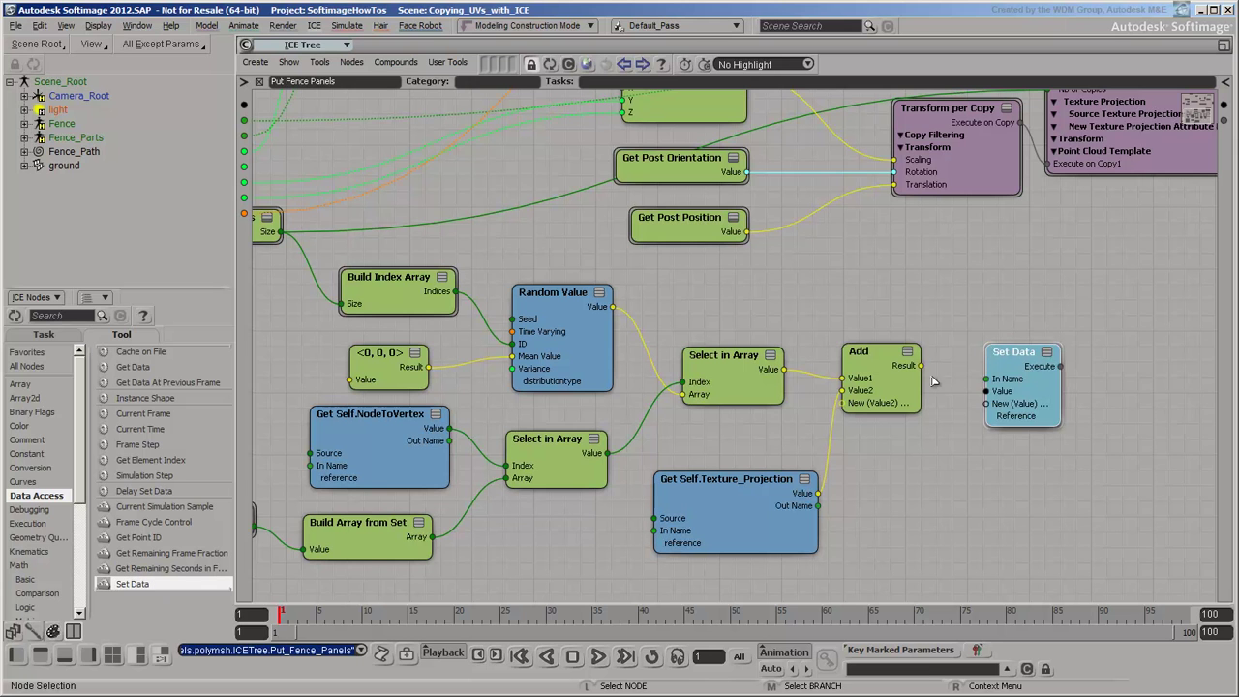
left_click_drag(920, 365, 987, 391)
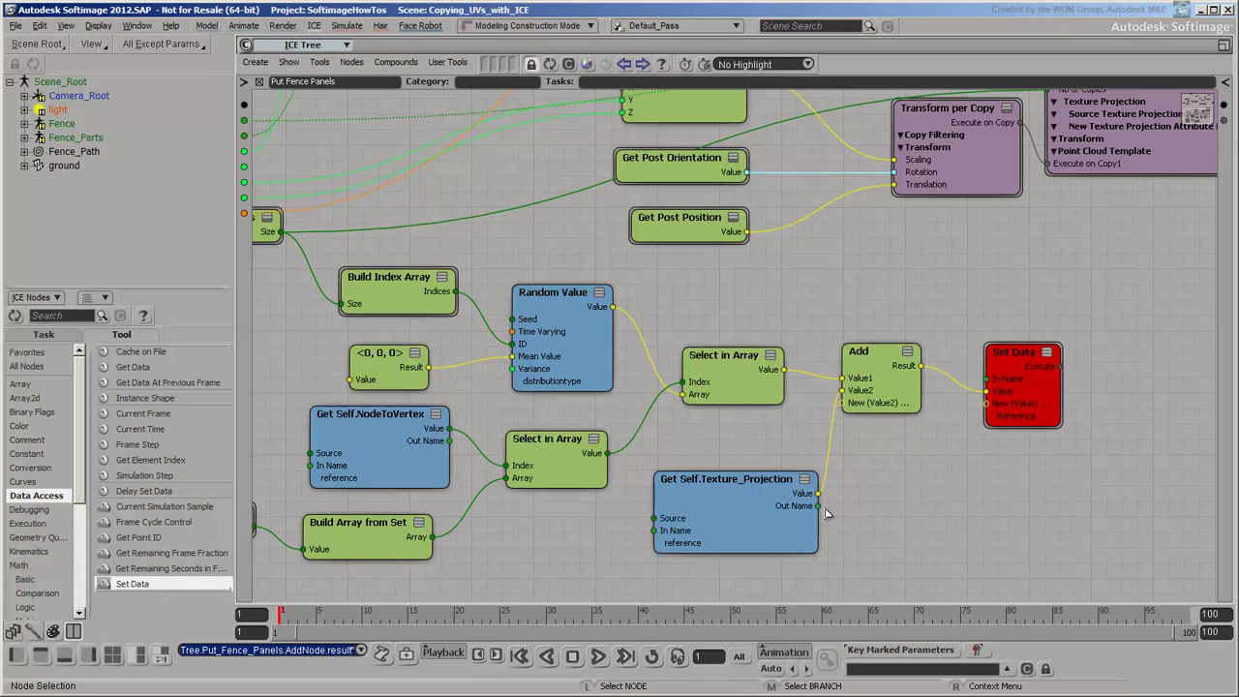
left_click_drag(818, 506, 1063, 174)
mouse_move(1065, 174)
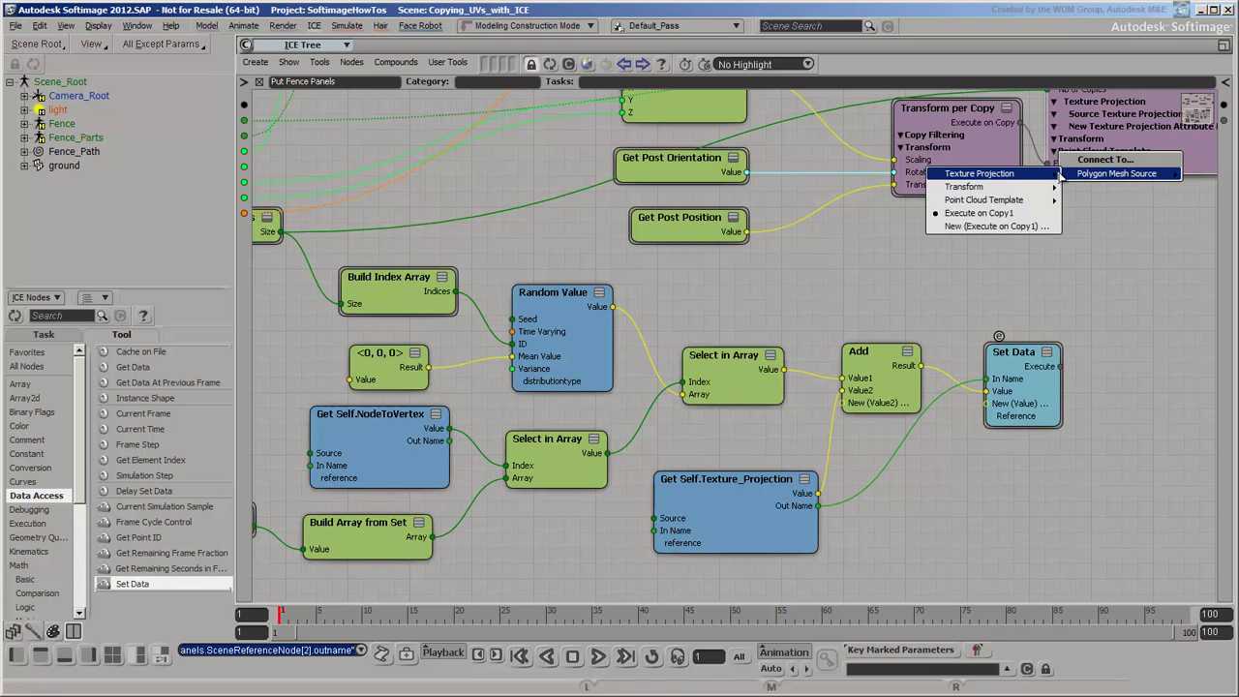
left_click(1010, 231)
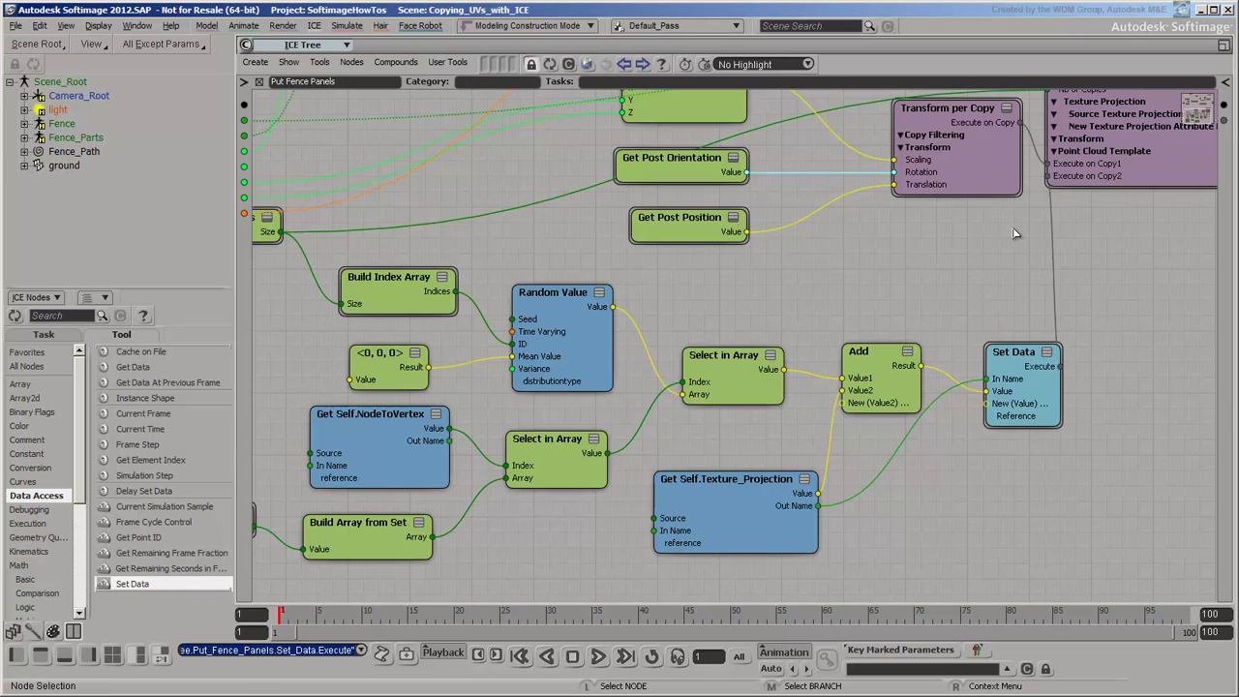
Step: Restore the viewports, select and zoom onto the fence rails, and load their ICE tree
left_click(1224, 46)
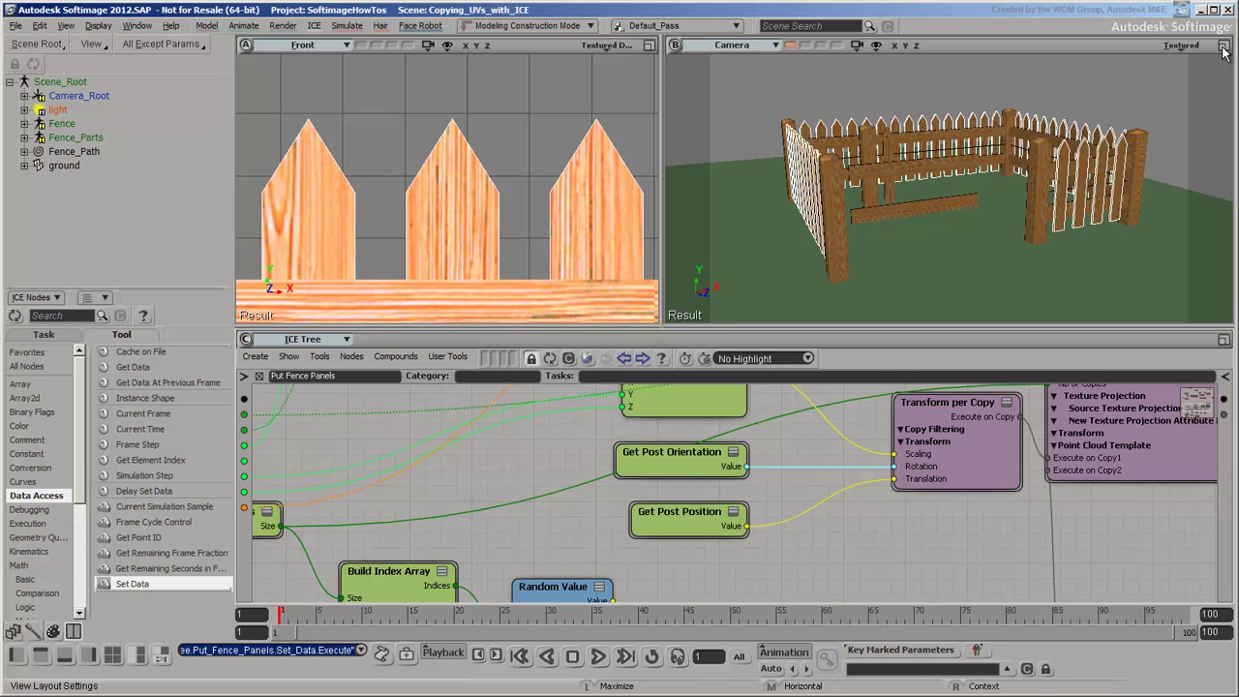
left_click(1043, 183)
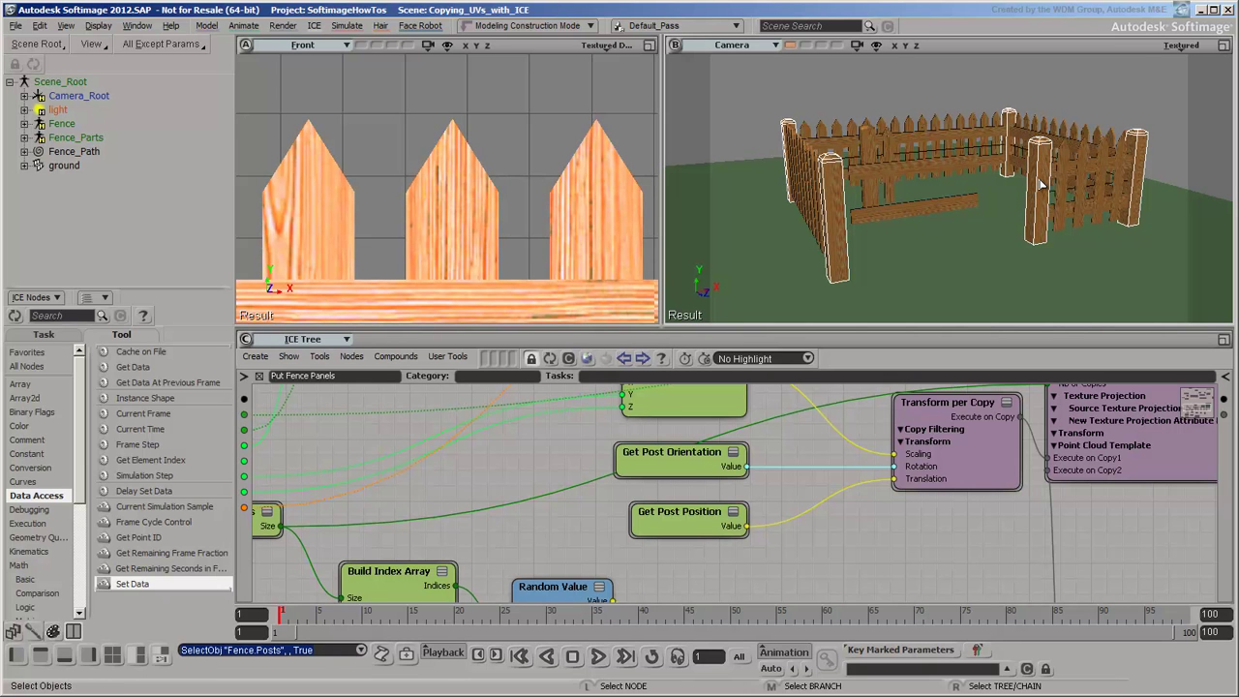
left_click(953, 142)
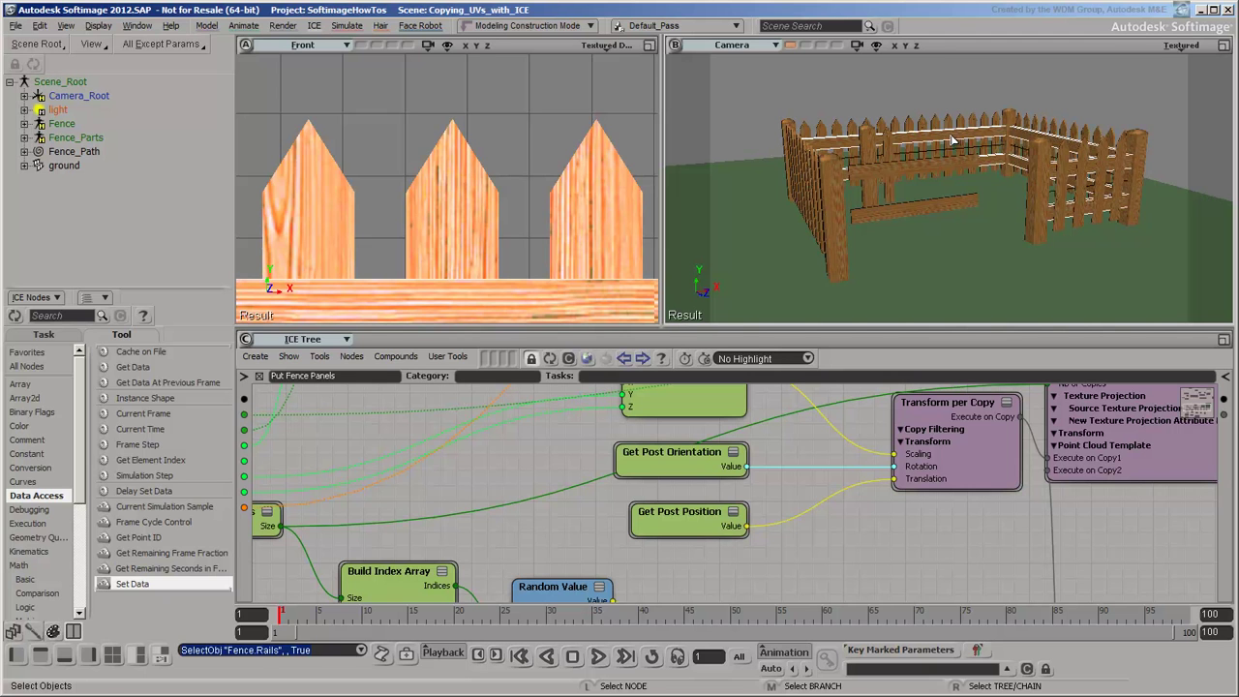
key("shift+z")
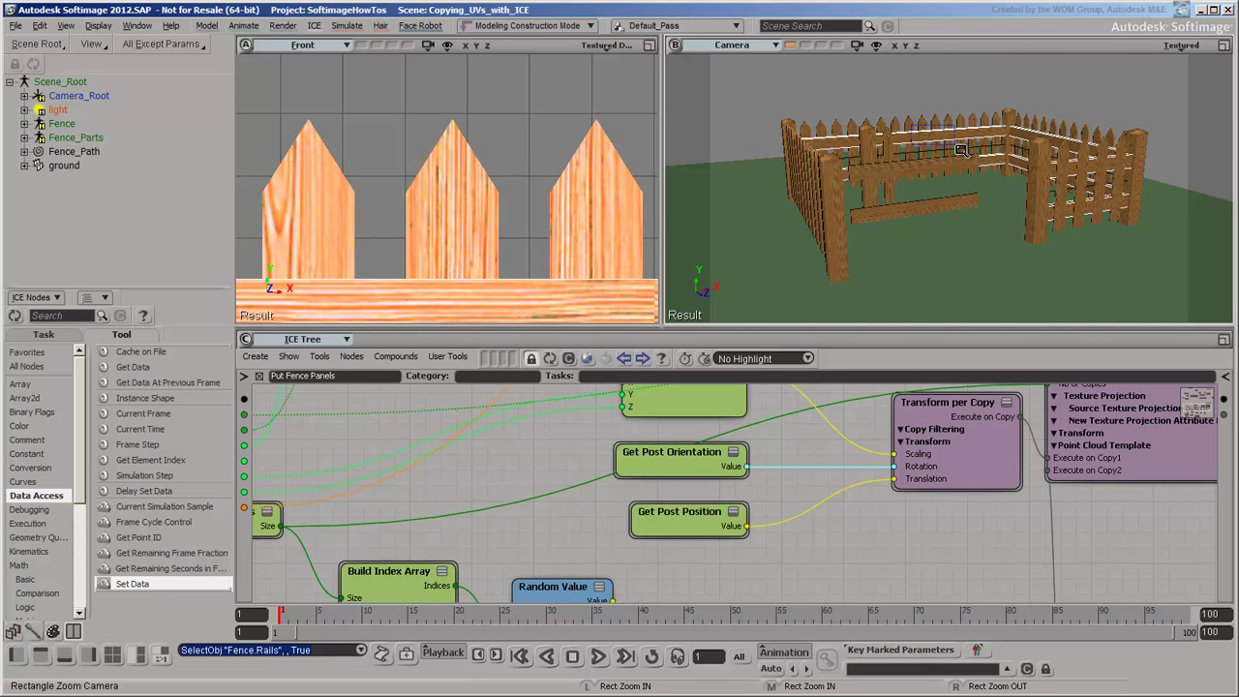
left_click_drag(953, 144, 932, 163)
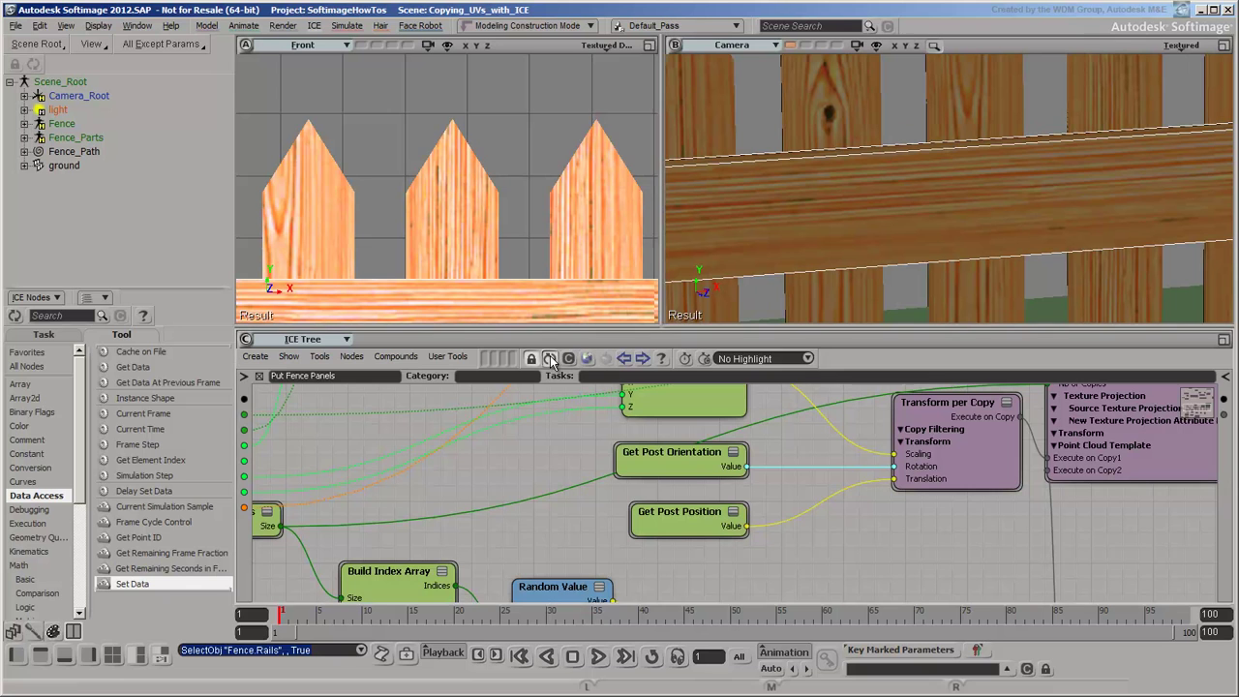
left_click(550, 360)
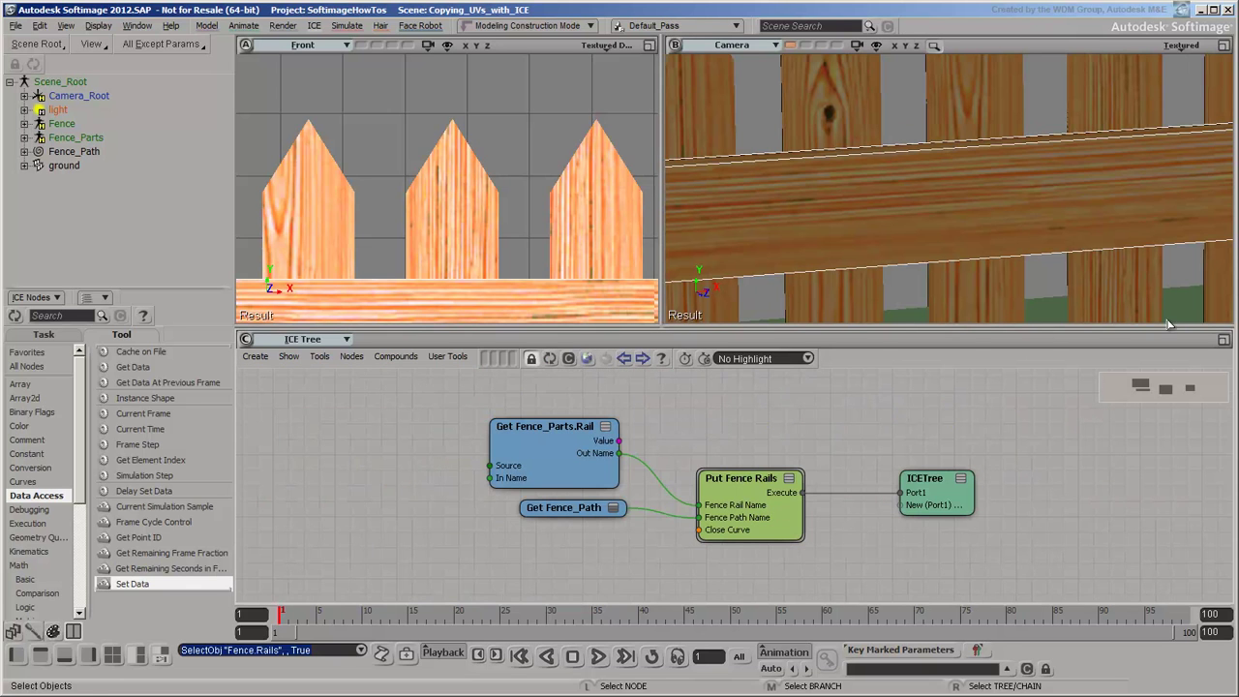
Step: Maximize the graph, enter Put Fence Rails, and move Divide by Scalar and its inputs left
left_click(1224, 340)
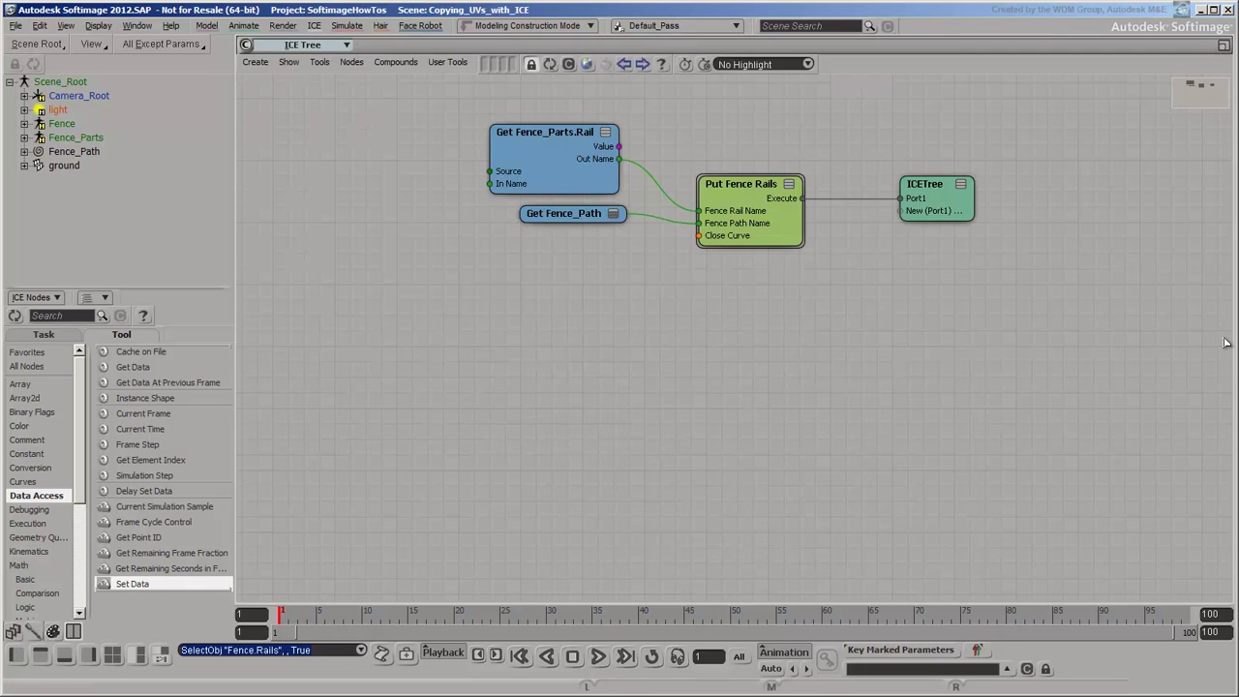
left_click(713, 173)
left_click_drag(701, 205, 1121, 459)
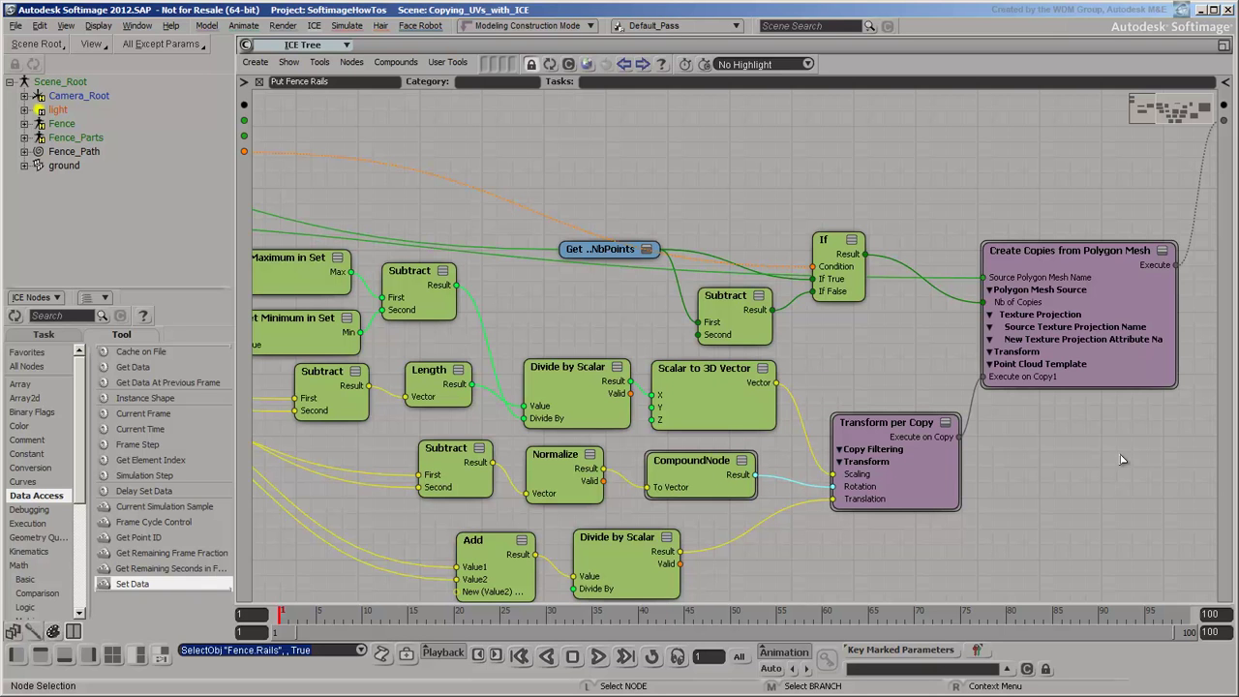
left_click(577, 373)
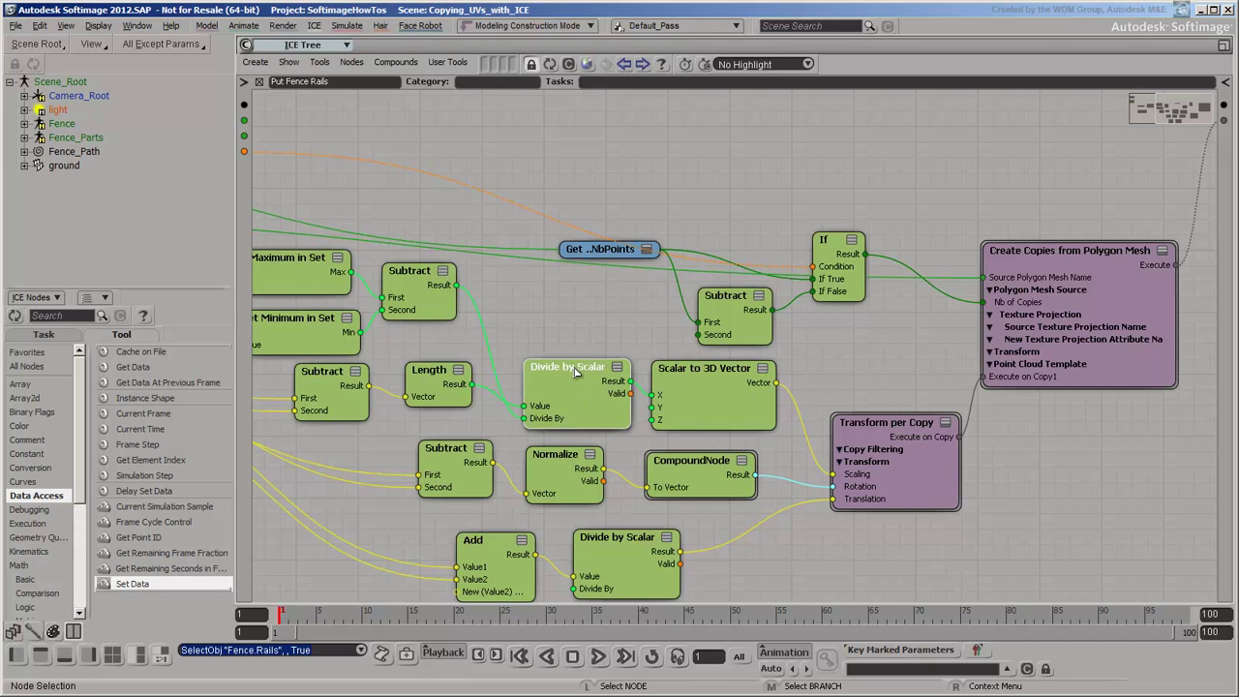
key("a")
middle_click_drag(802, 354, 452, 413)
Step: Add a Get Copy Index node to the rails compound
left_click(44, 334)
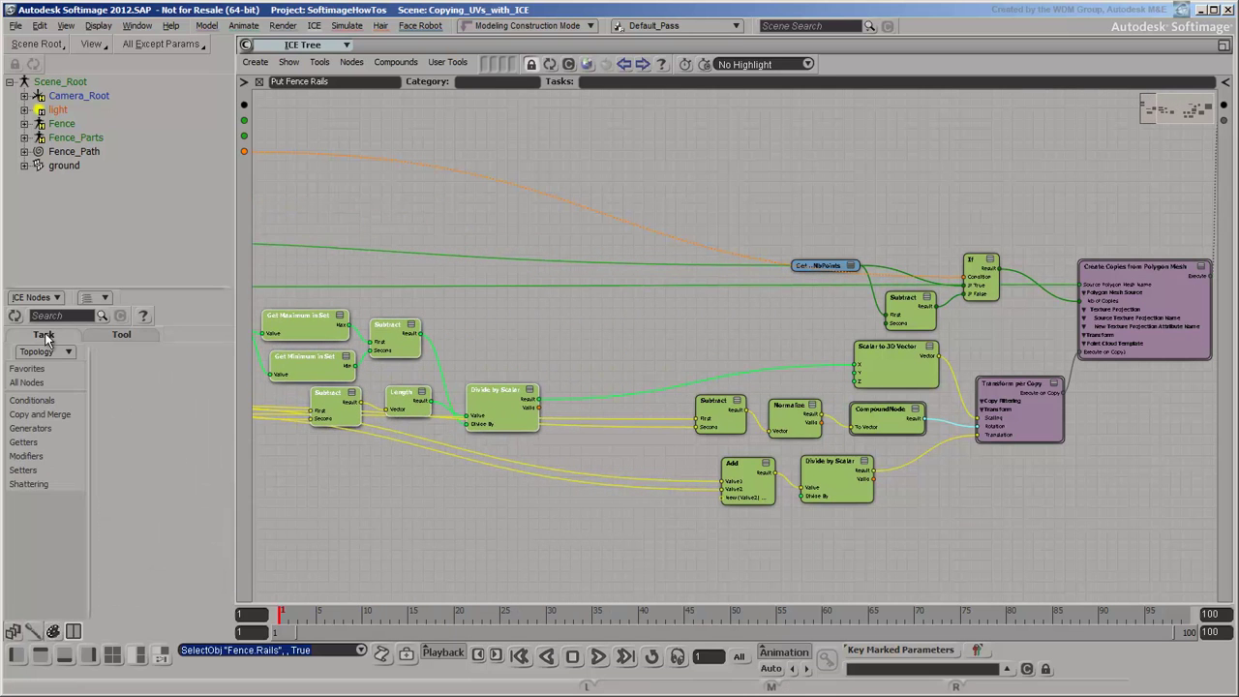
left_click(29, 443)
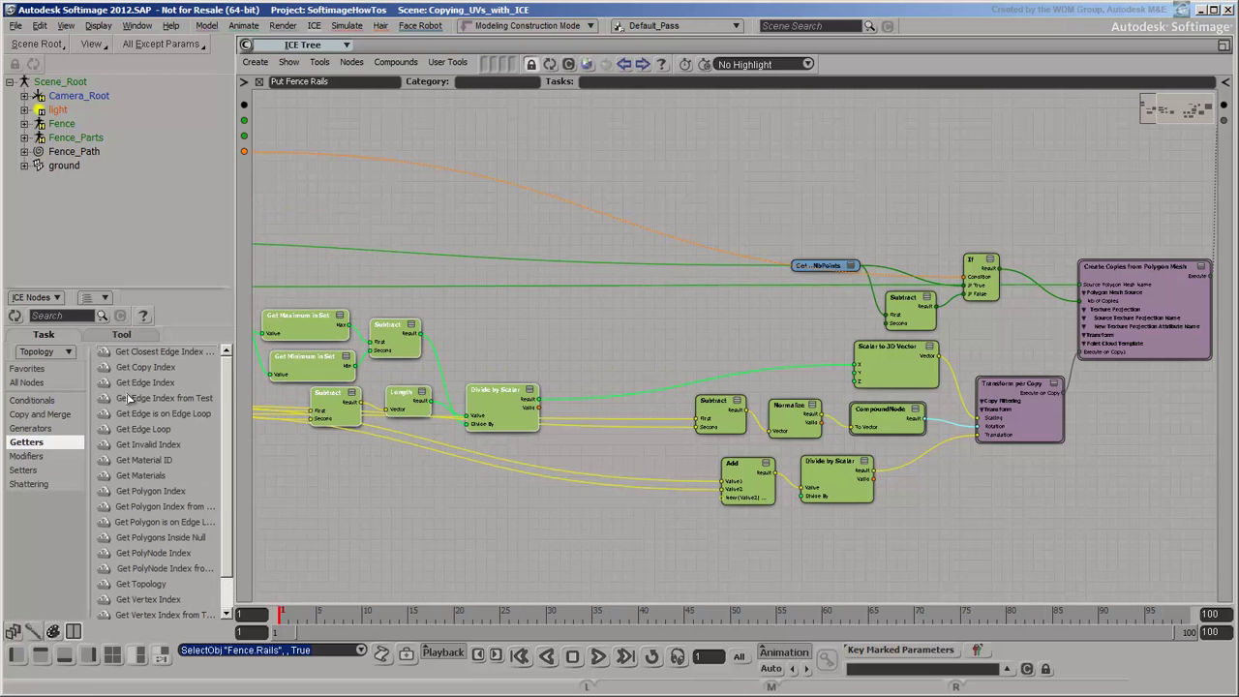
left_click_drag(145, 372, 372, 577)
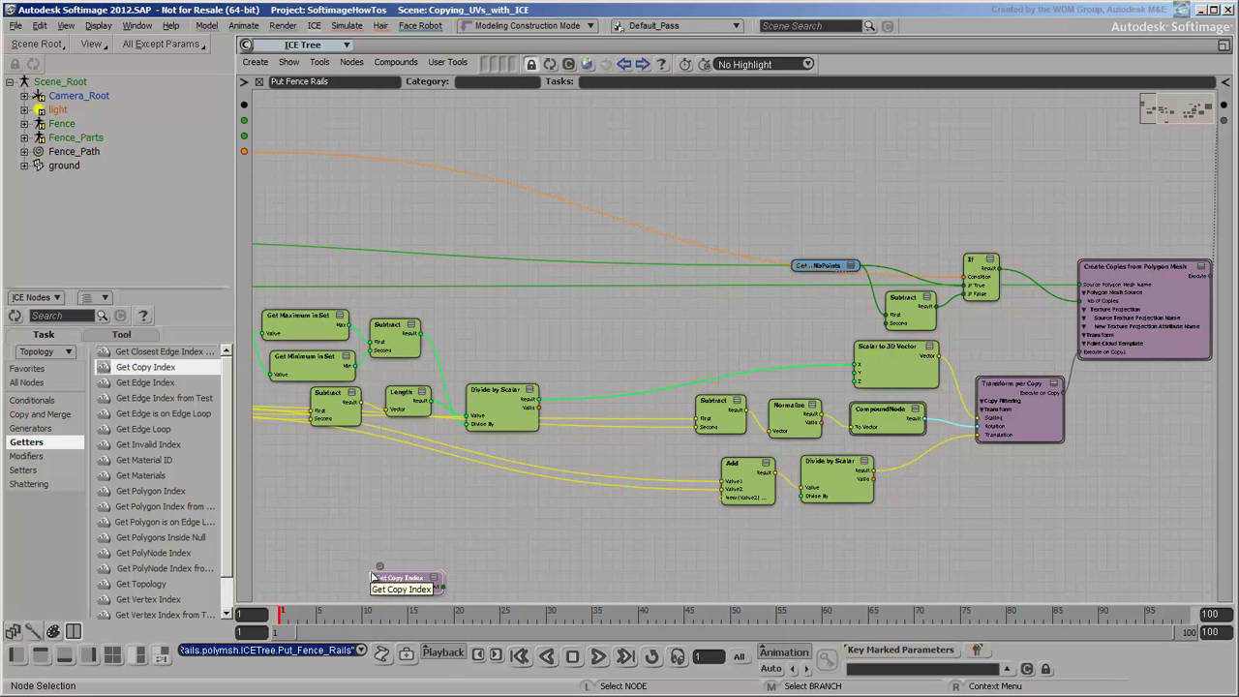
key("f")
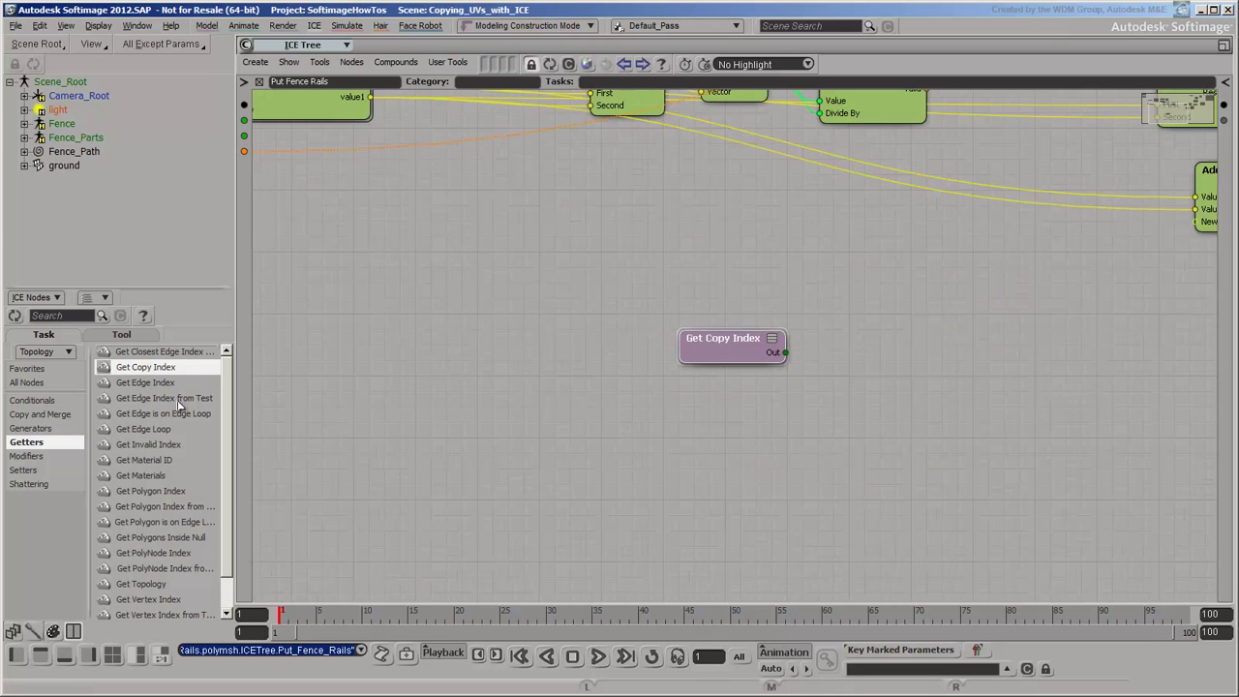
Step: Add a Build Array from Set node beside Get Copy Index
left_click(105, 336)
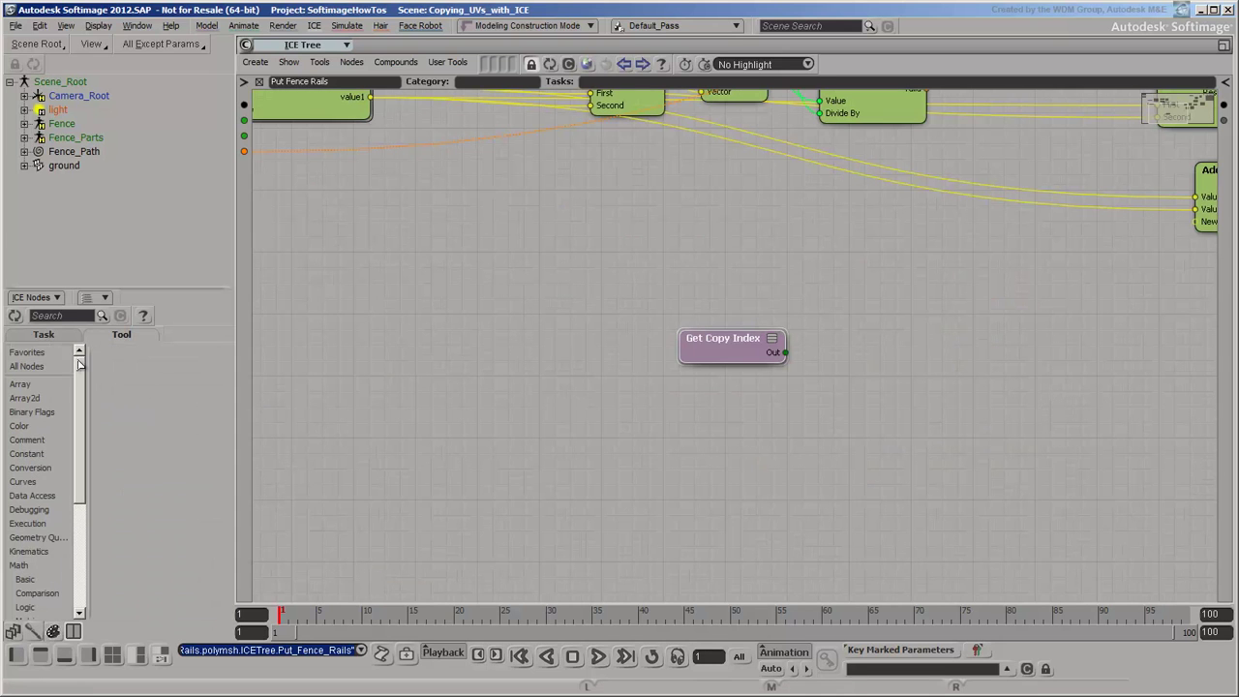
left_click(23, 385)
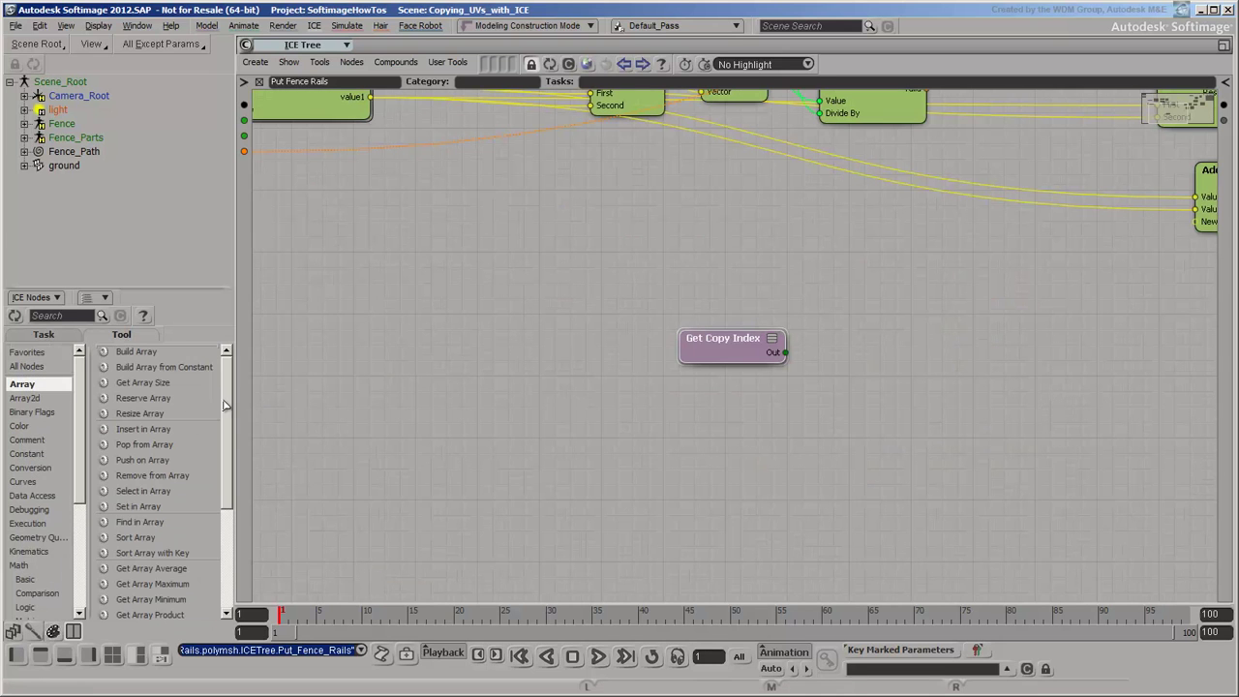
left_click_drag(226, 395, 244, 513)
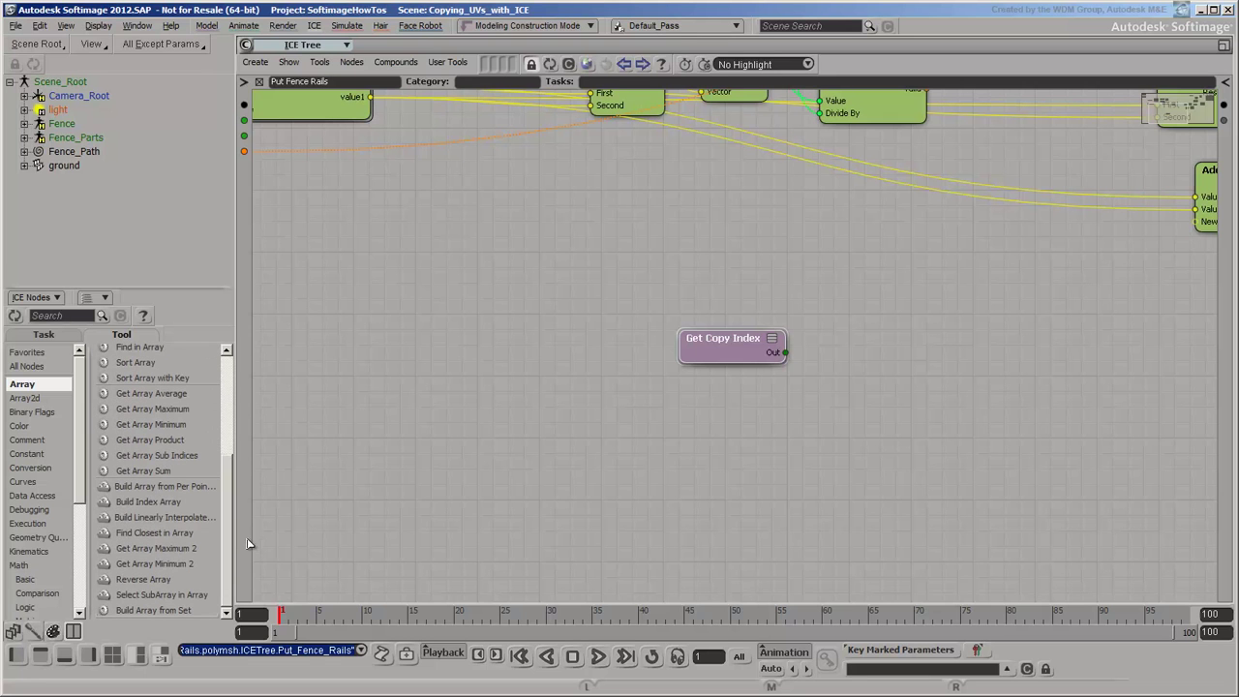
left_click_drag(175, 612, 864, 361)
scroll(129, 369, "up", 4)
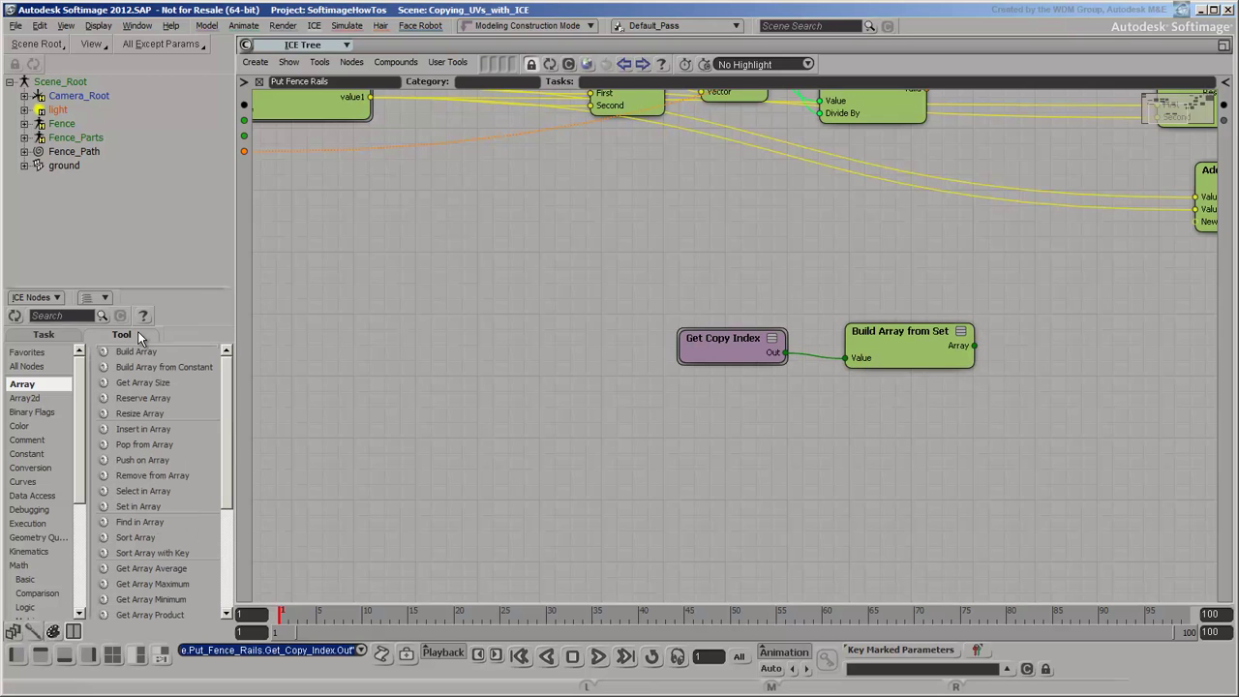
Step: Add a Get Data node referencing Self.NodeToVertex above Get Copy Index
left_click(33, 497)
left_click_drag(133, 369, 676, 211)
double_click(718, 222)
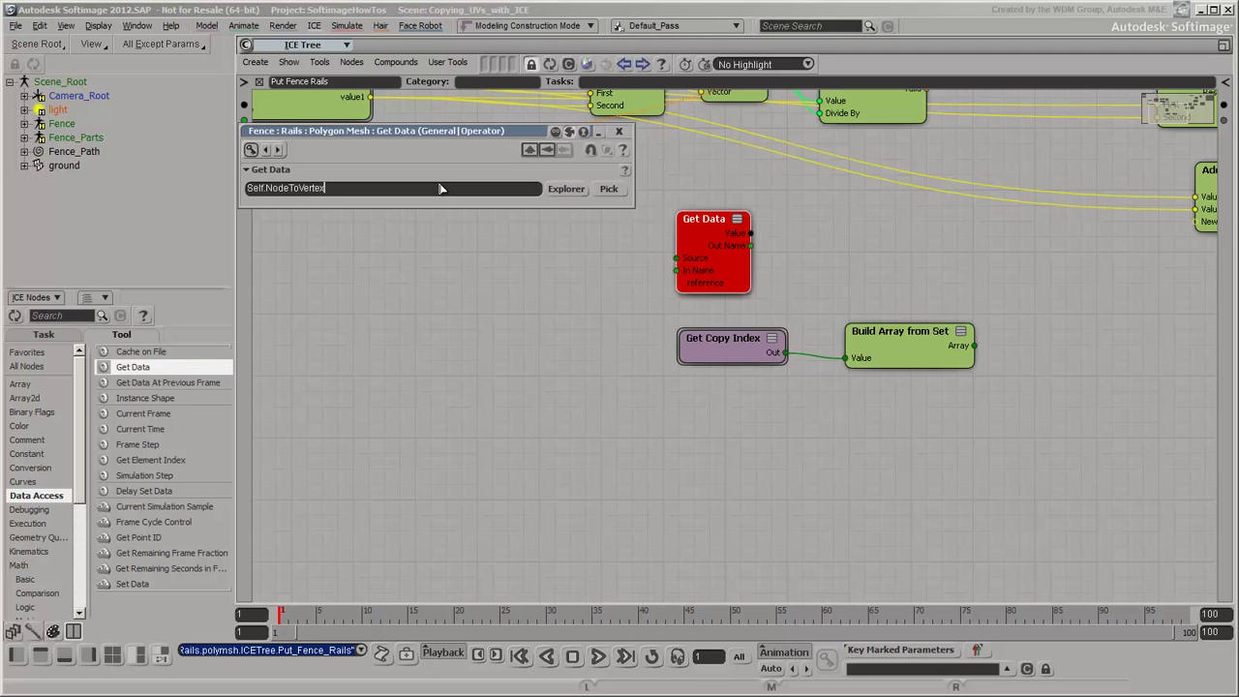
key("Return")
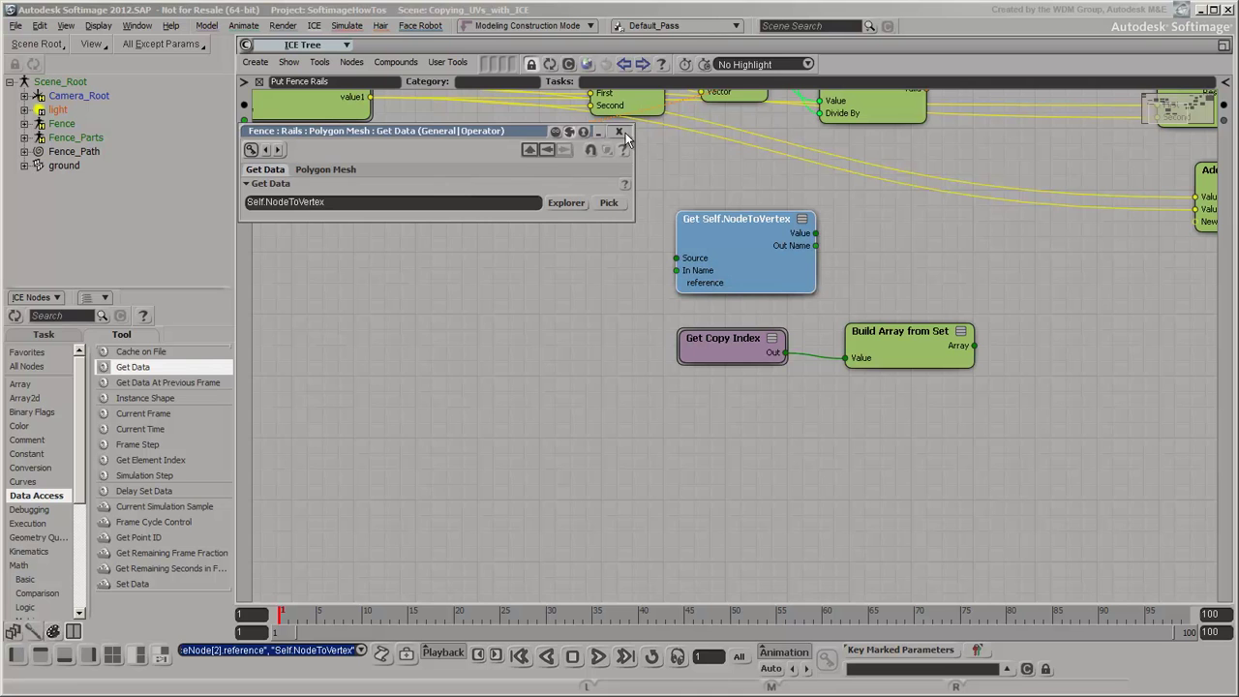
left_click(619, 132)
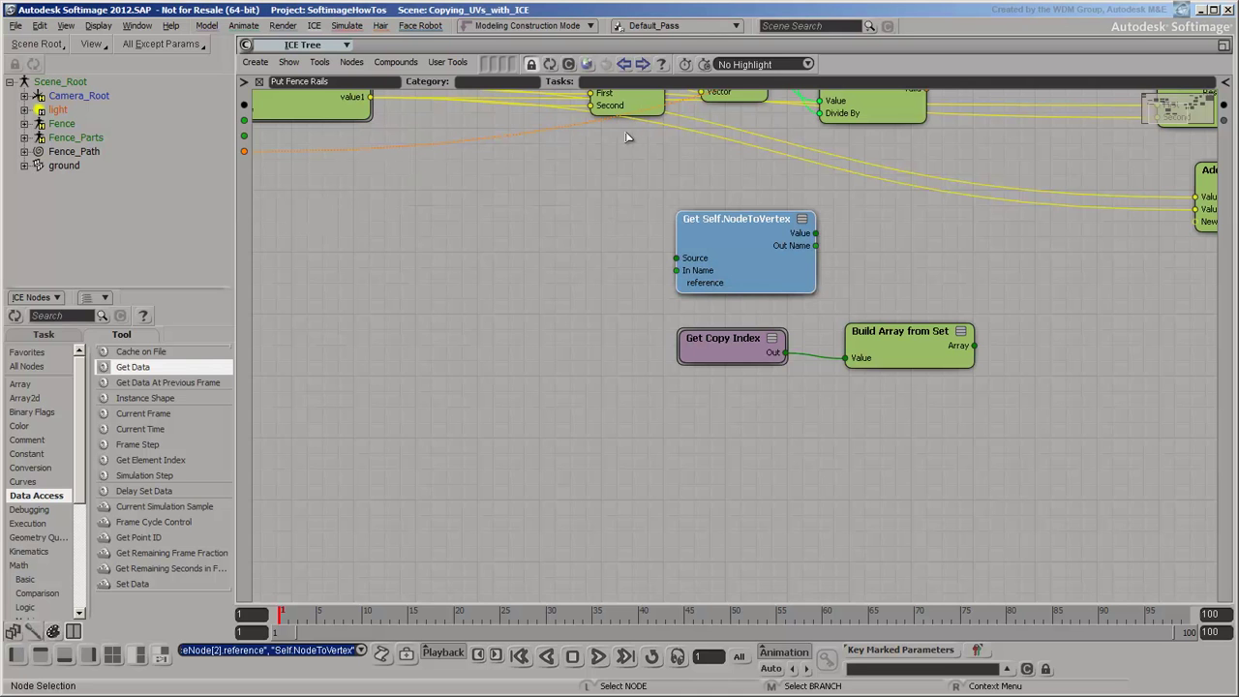
Step: Add Select in Array indexed by NodeToVertex and reading the copy-index array
left_click(22, 386)
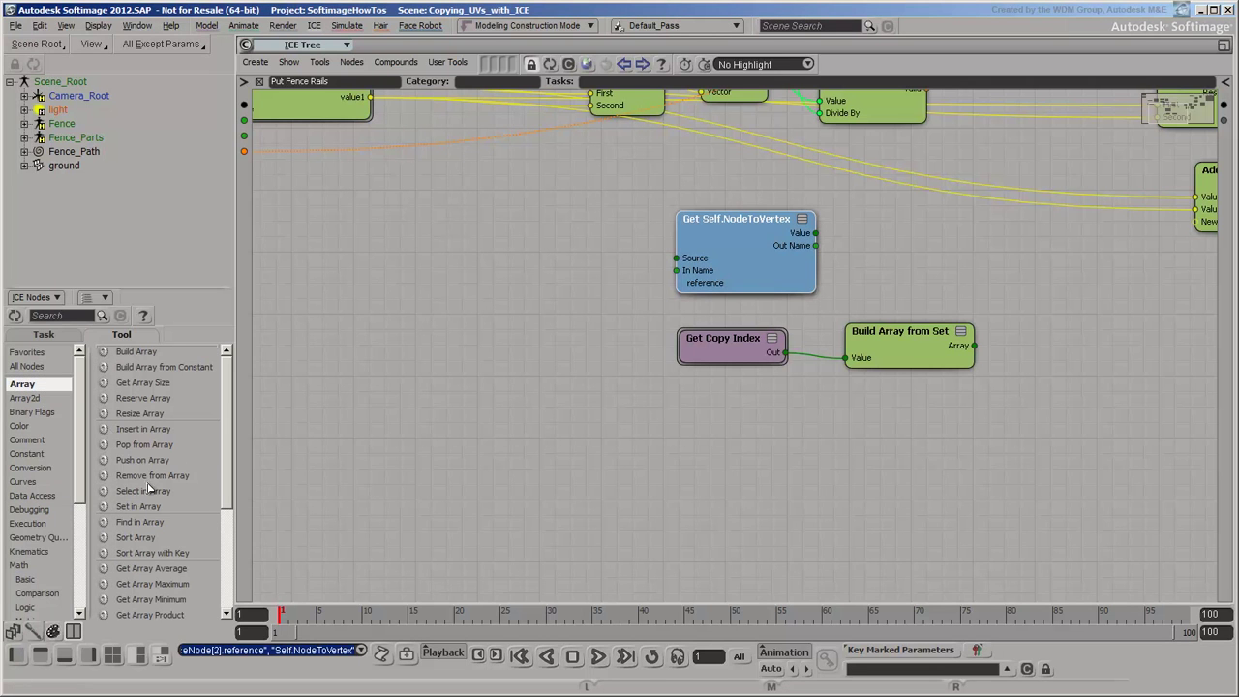
left_click_drag(150, 492, 1034, 288)
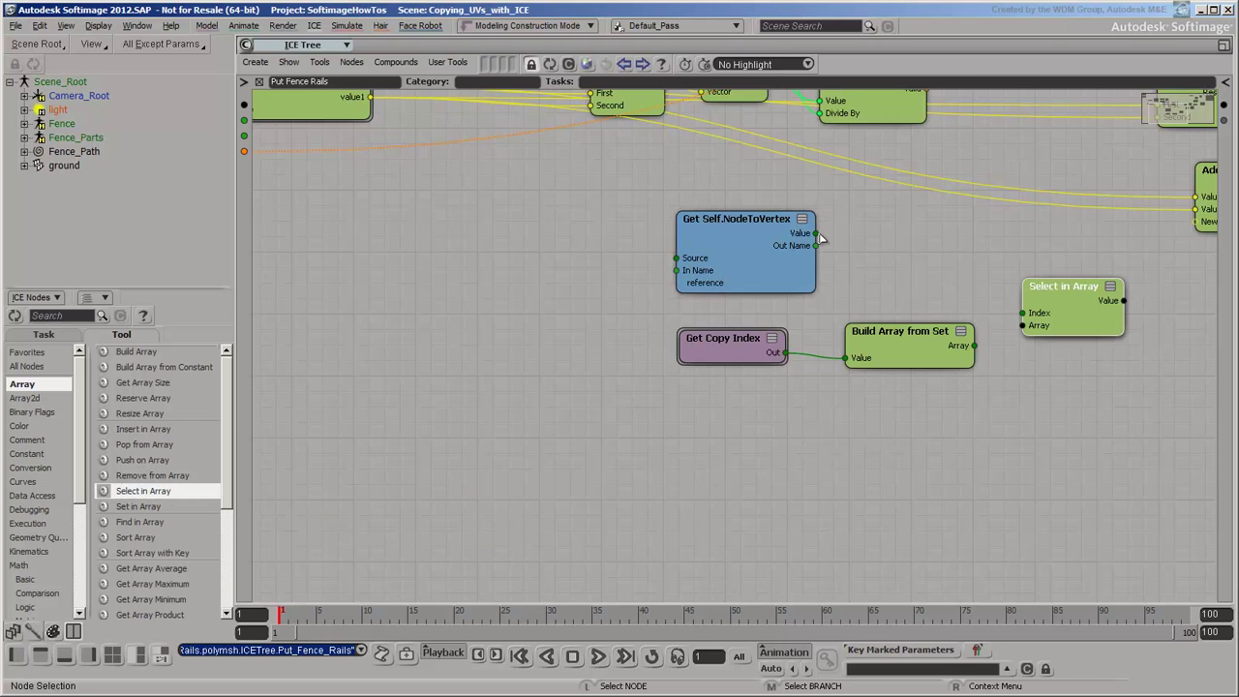
left_click_drag(816, 233, 1024, 313)
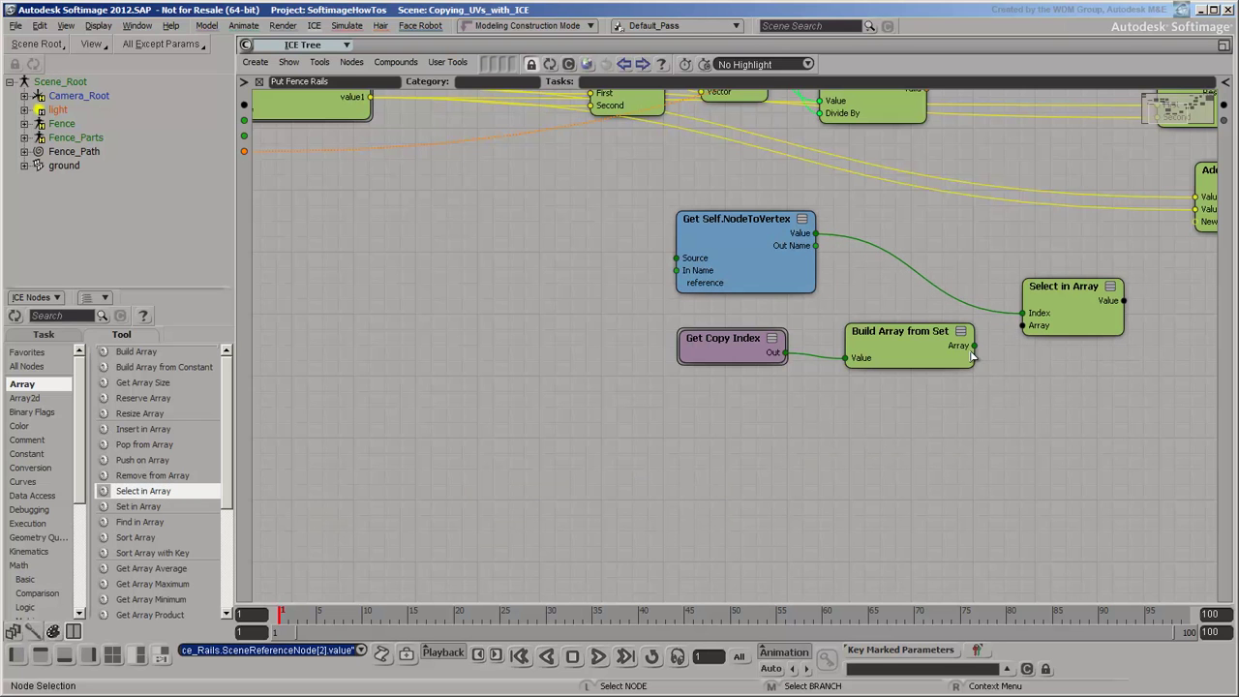
left_click_drag(973, 349, 1026, 332)
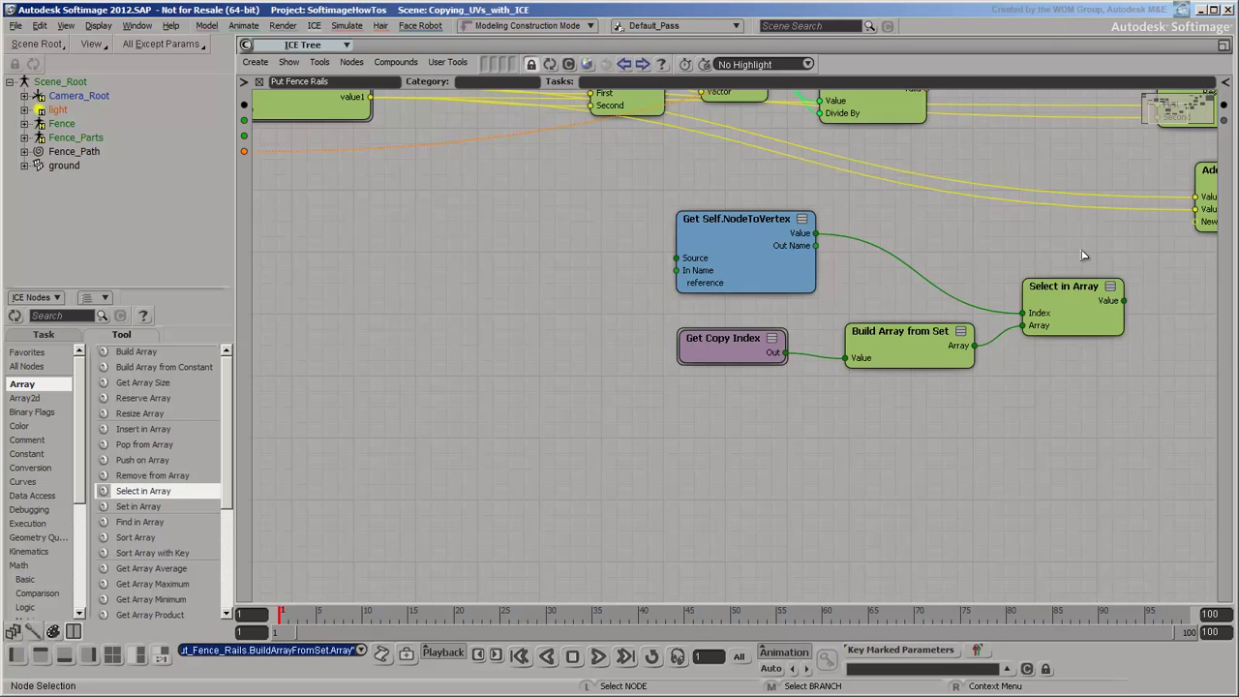
key("z")
left_click_drag(1100, 244, 728, 324)
Step: Array the Divide by Scalar results and look them up with a second Select in Array
key("Escape")
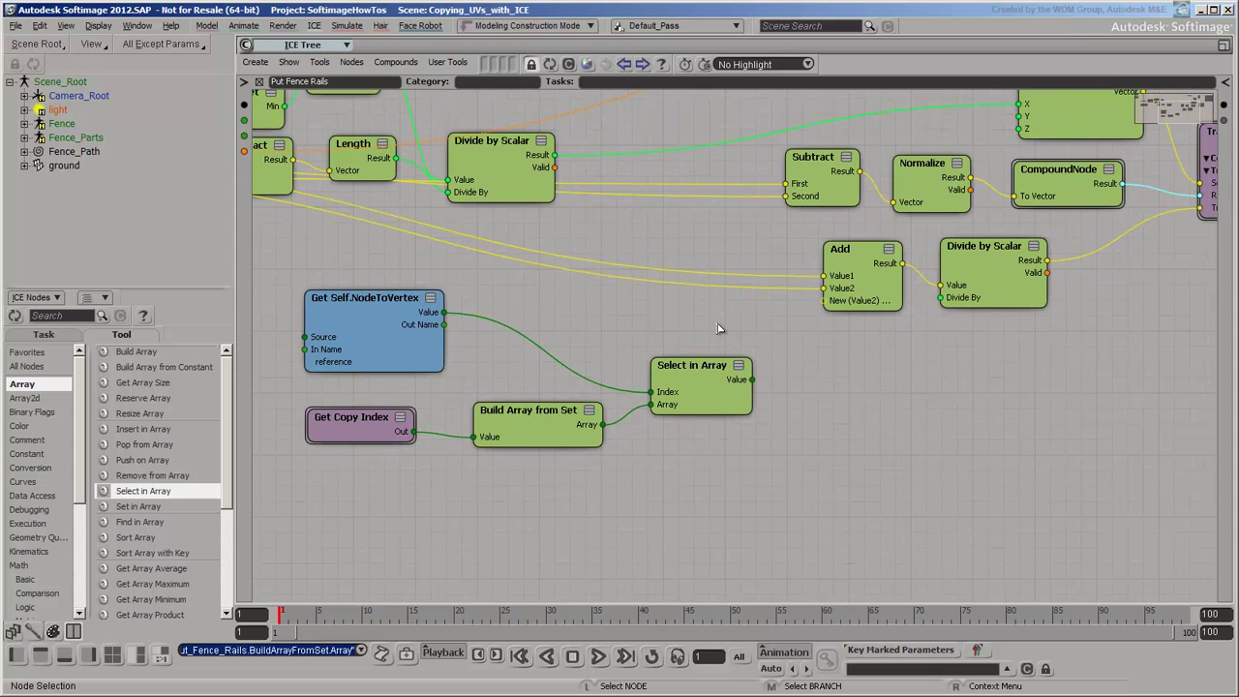
left_click_drag(230, 372, 230, 545)
left_click_drag(157, 611, 695, 457)
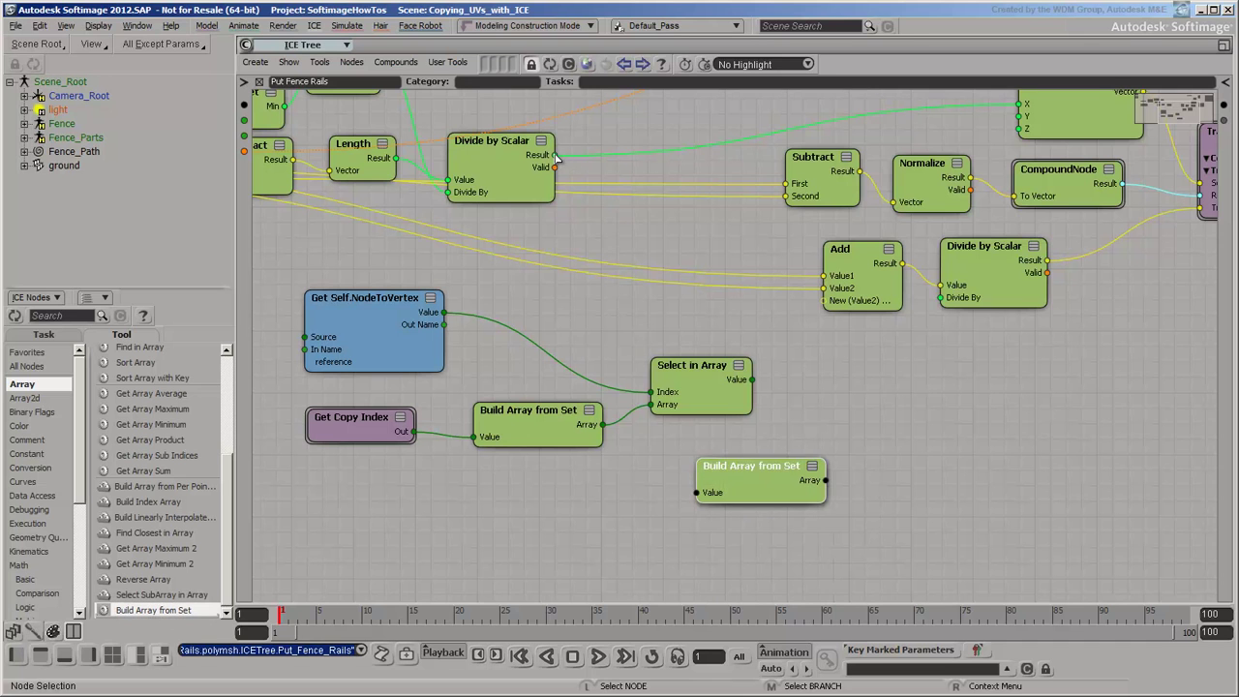
left_click_drag(558, 158, 711, 497)
left_click_drag(228, 502, 228, 443)
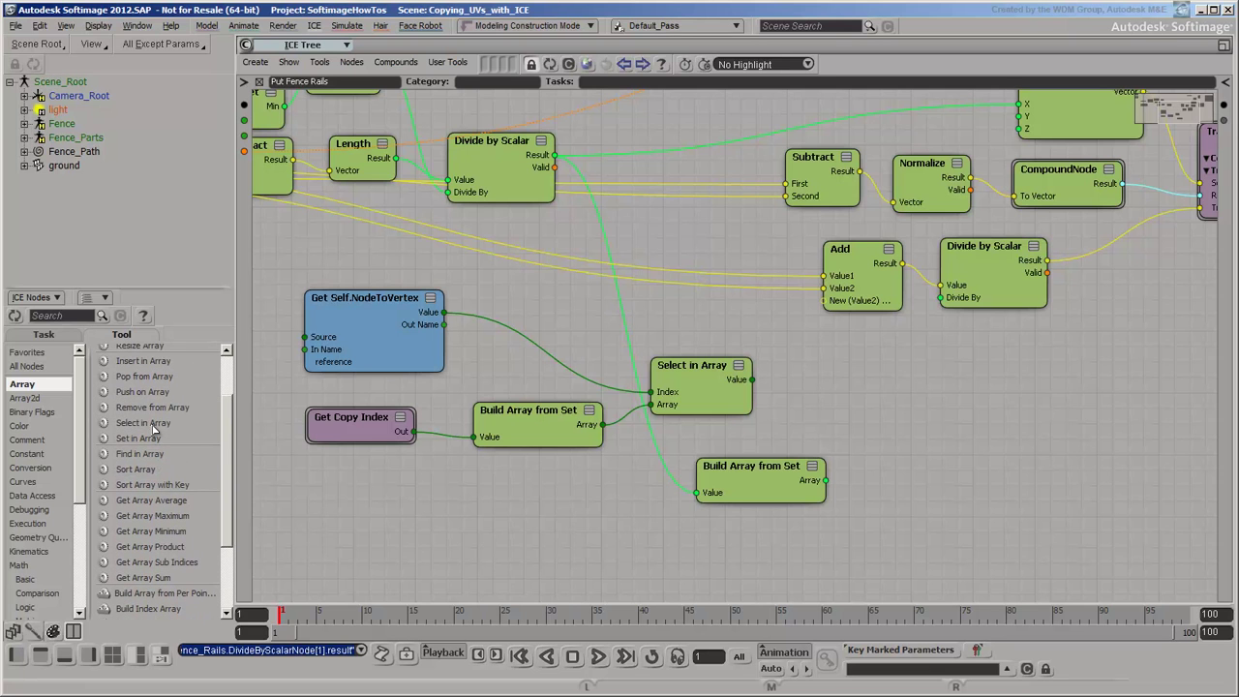
left_click_drag(153, 427, 870, 384)
left_click_drag(754, 379, 867, 419)
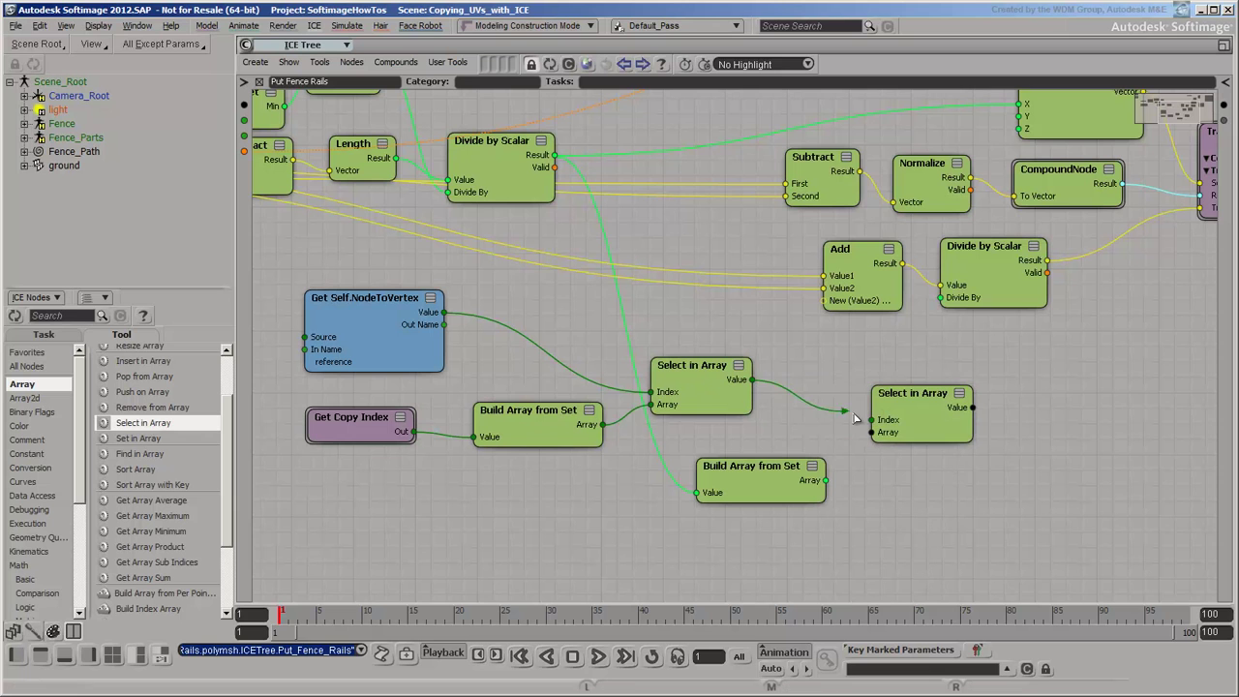
left_click_drag(825, 480, 879, 431)
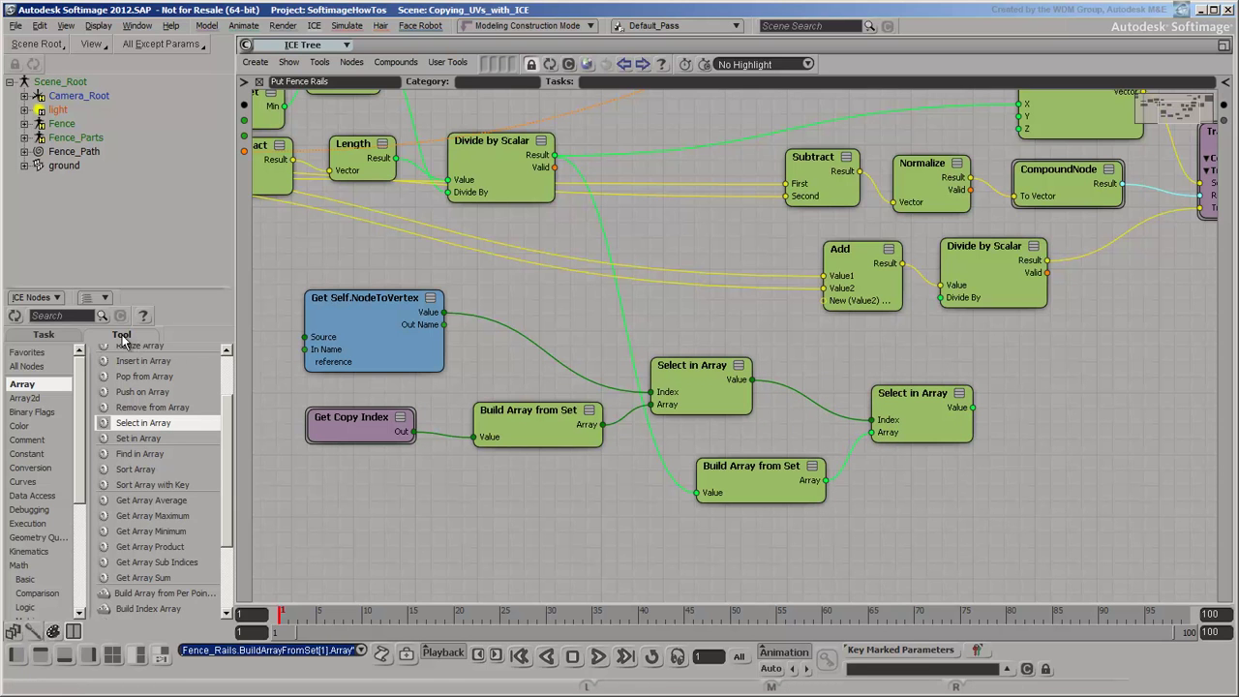
Step: Add a Get Data node to reference Self.Texture_Projection
left_click_drag(85, 368, 85, 407)
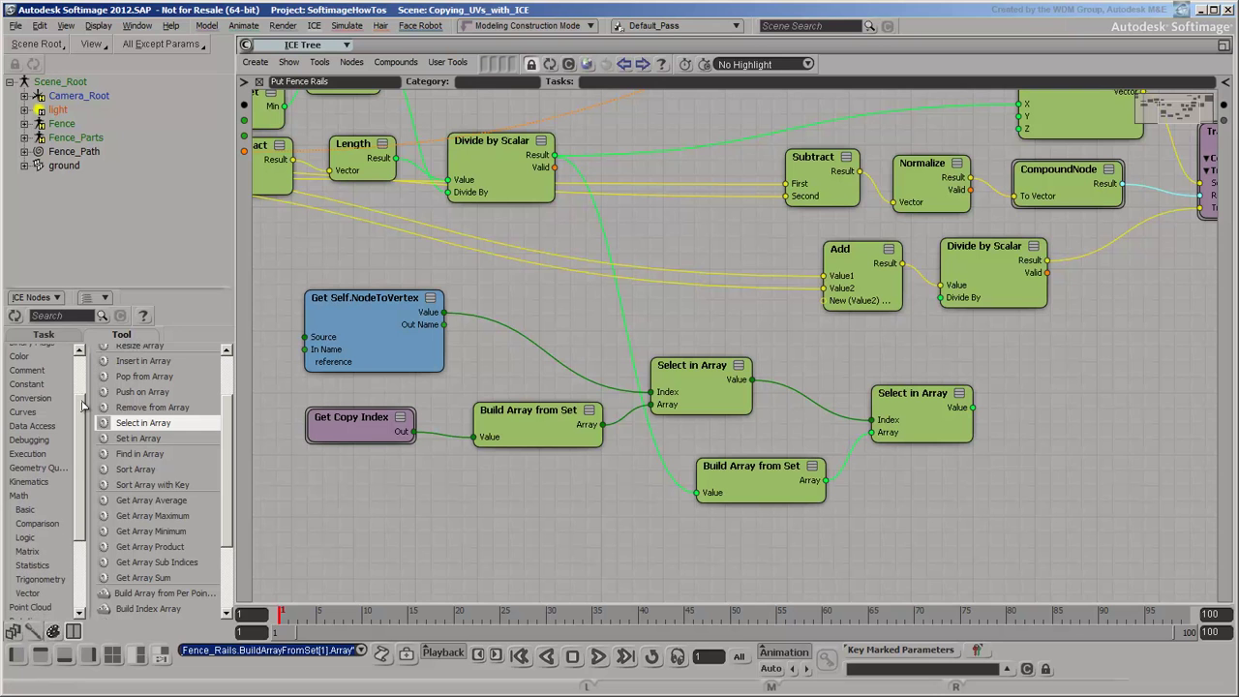
left_click(39, 427)
left_click_drag(133, 368, 718, 530)
double_click(739, 542)
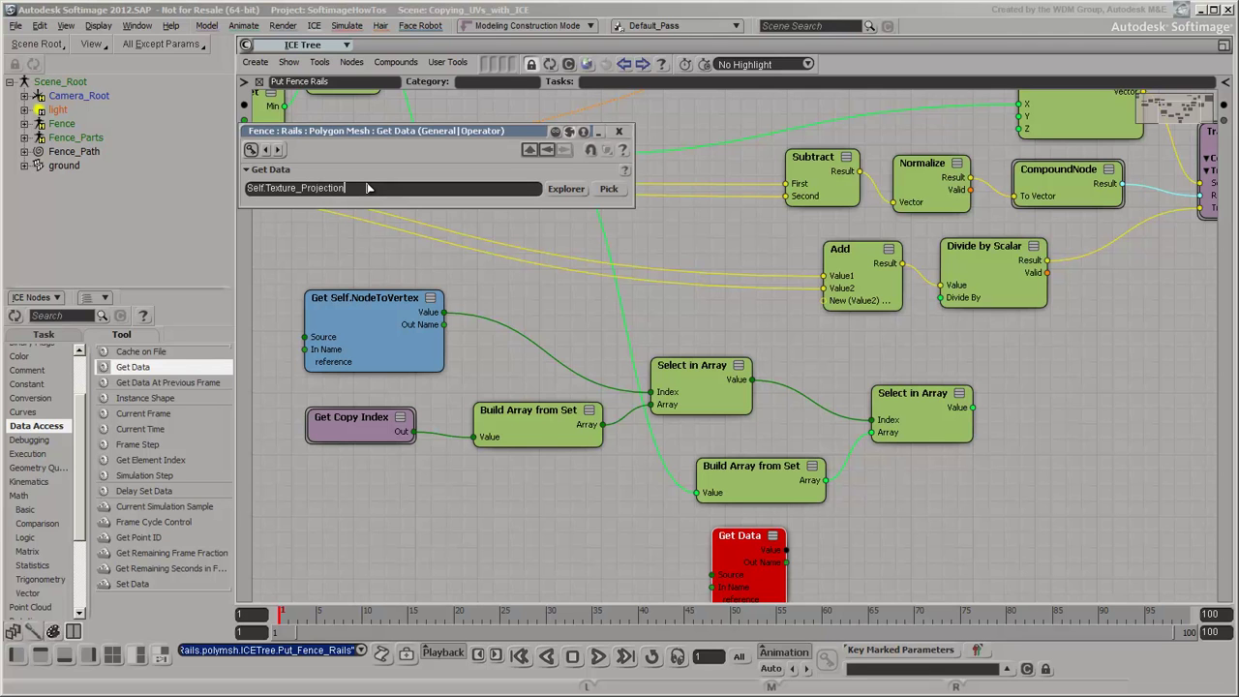
Step: Confirm the Self.Texture_Projection reference and split it with 3D Vector to Scalar
key("Return")
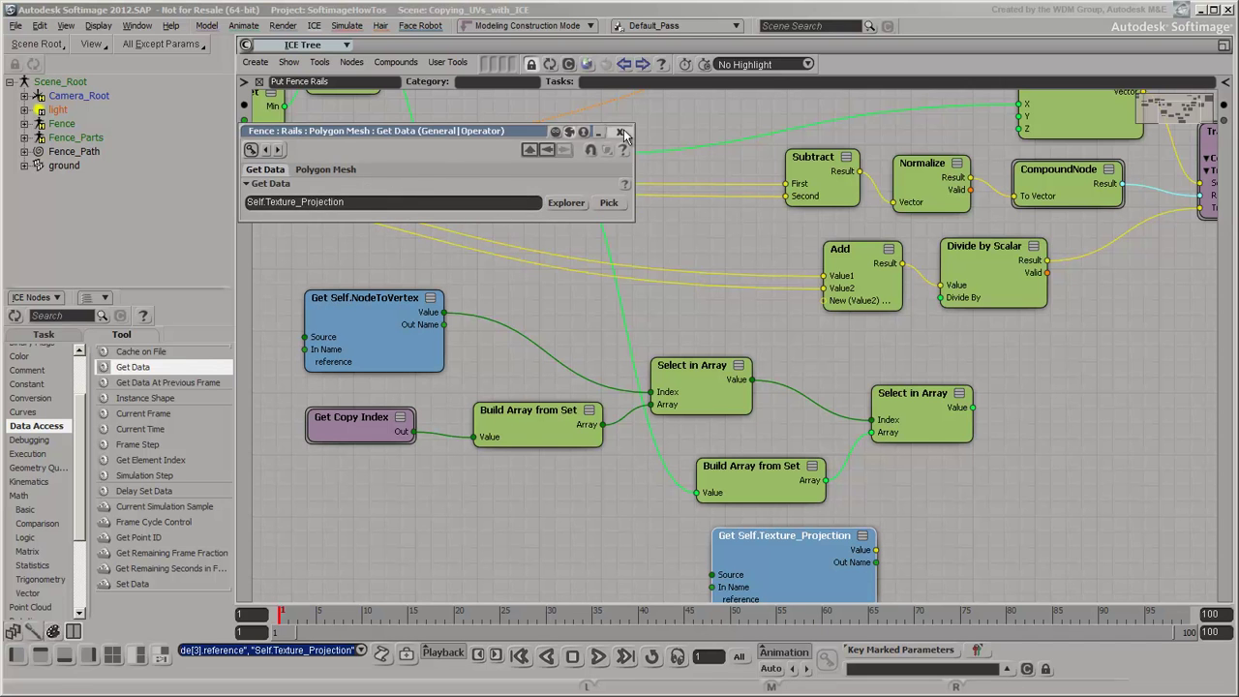
left_click(618, 131)
key("z")
left_click_drag(1043, 392, 682, 357)
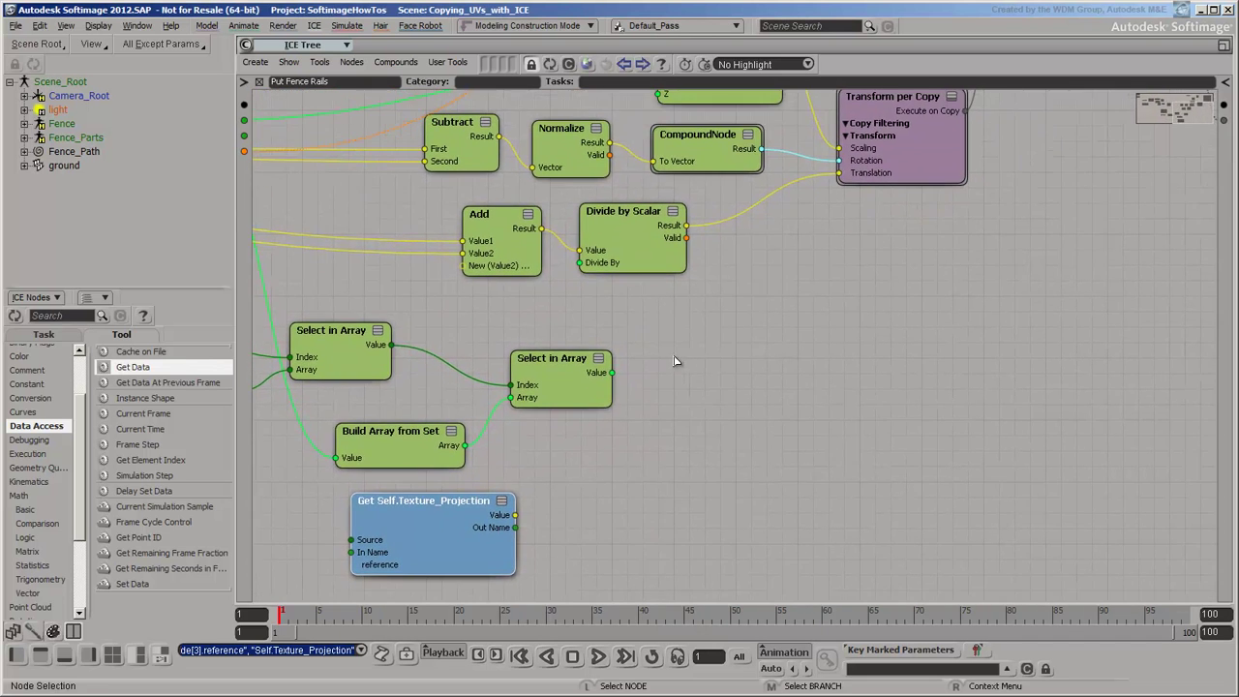
left_click(35, 398)
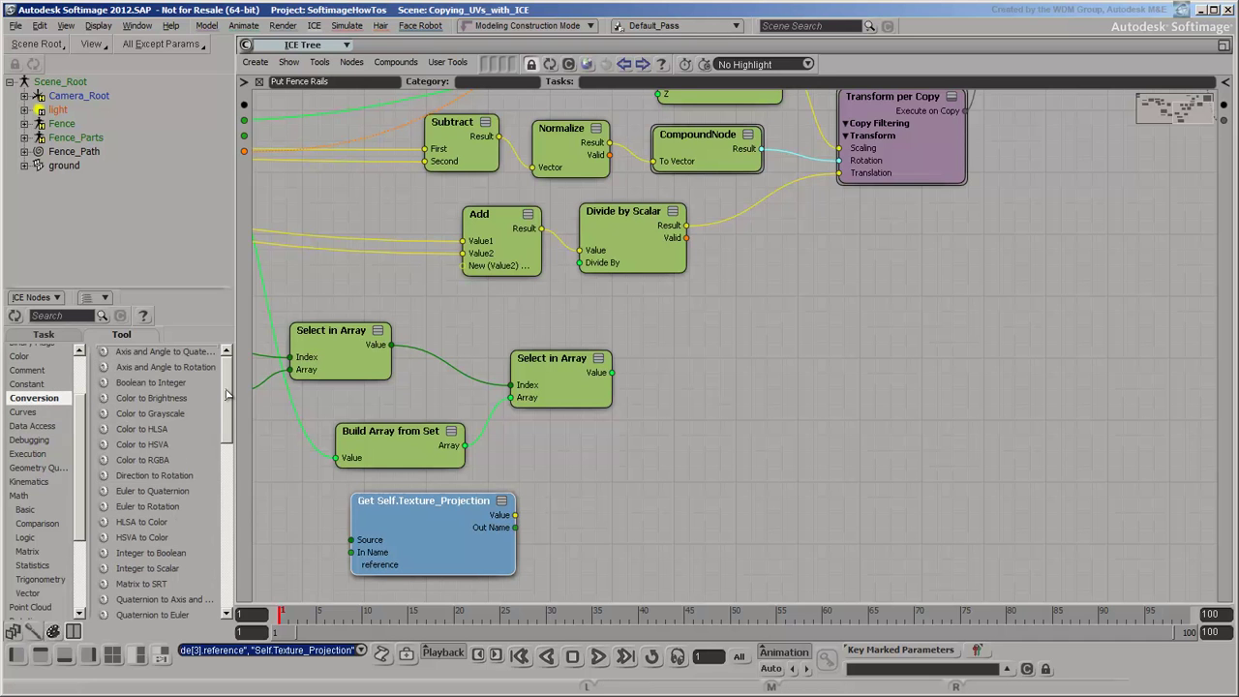
left_click_drag(228, 391, 593, 494)
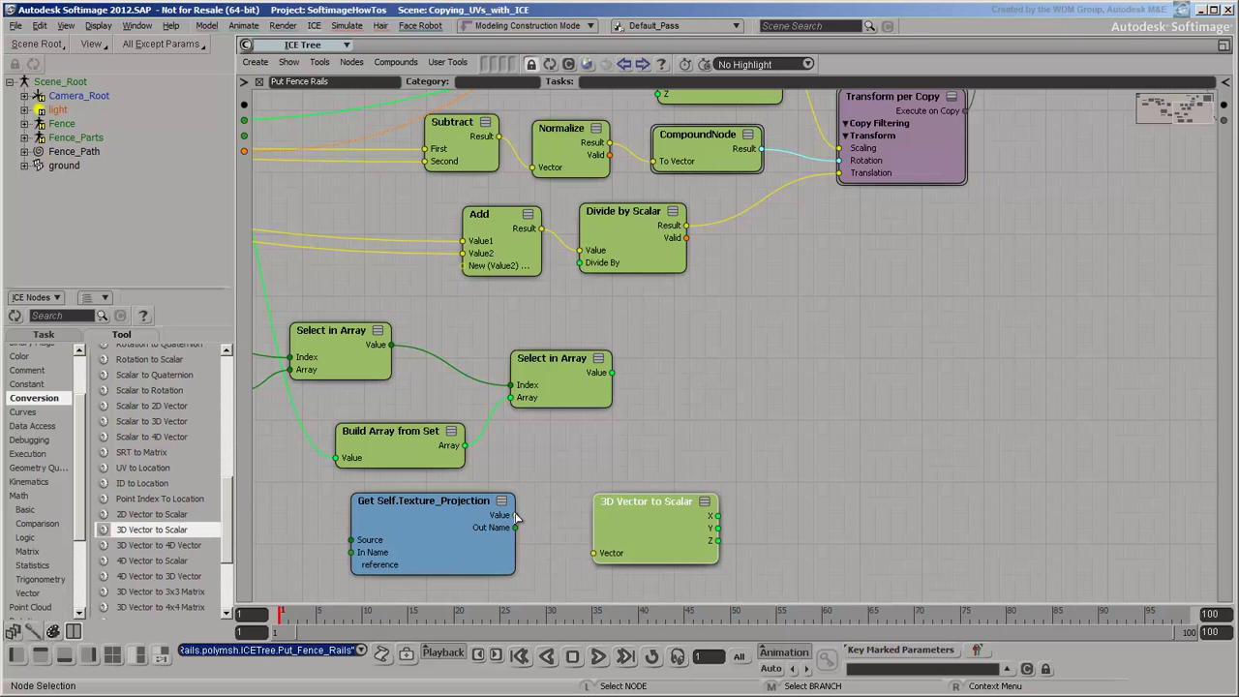
left_click_drag(516, 515, 593, 553)
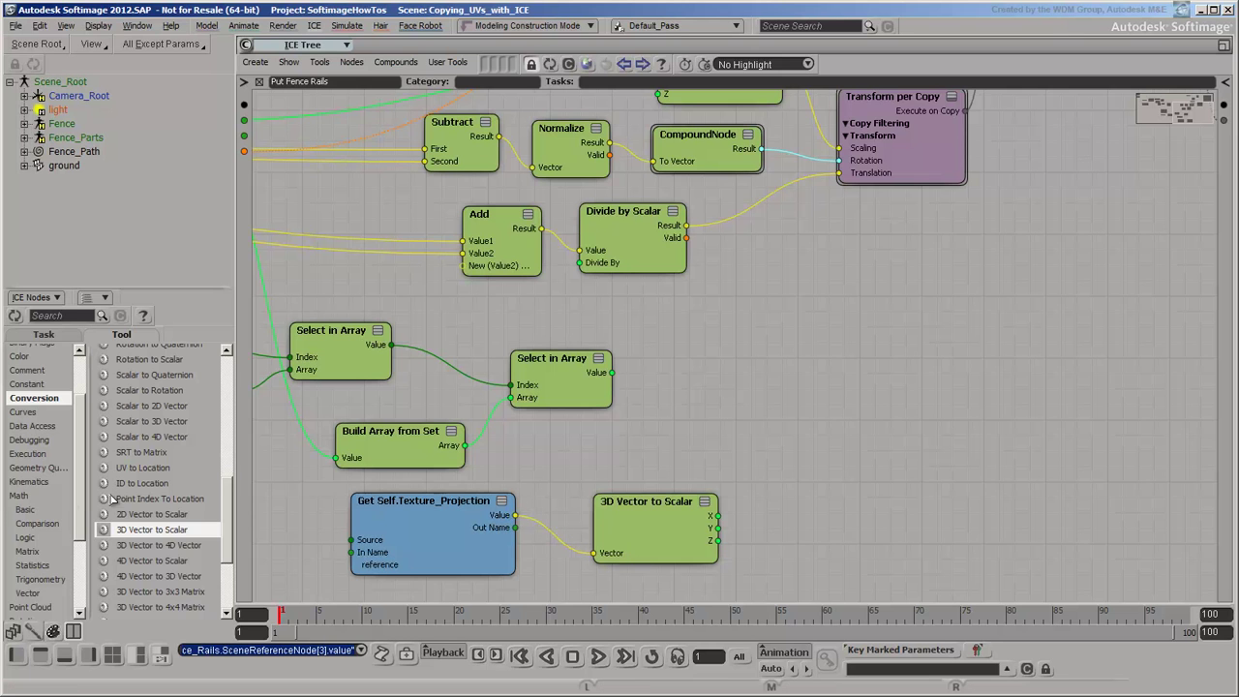
Step: Multiply the projection component by the second Select in Array value
left_click(35, 511)
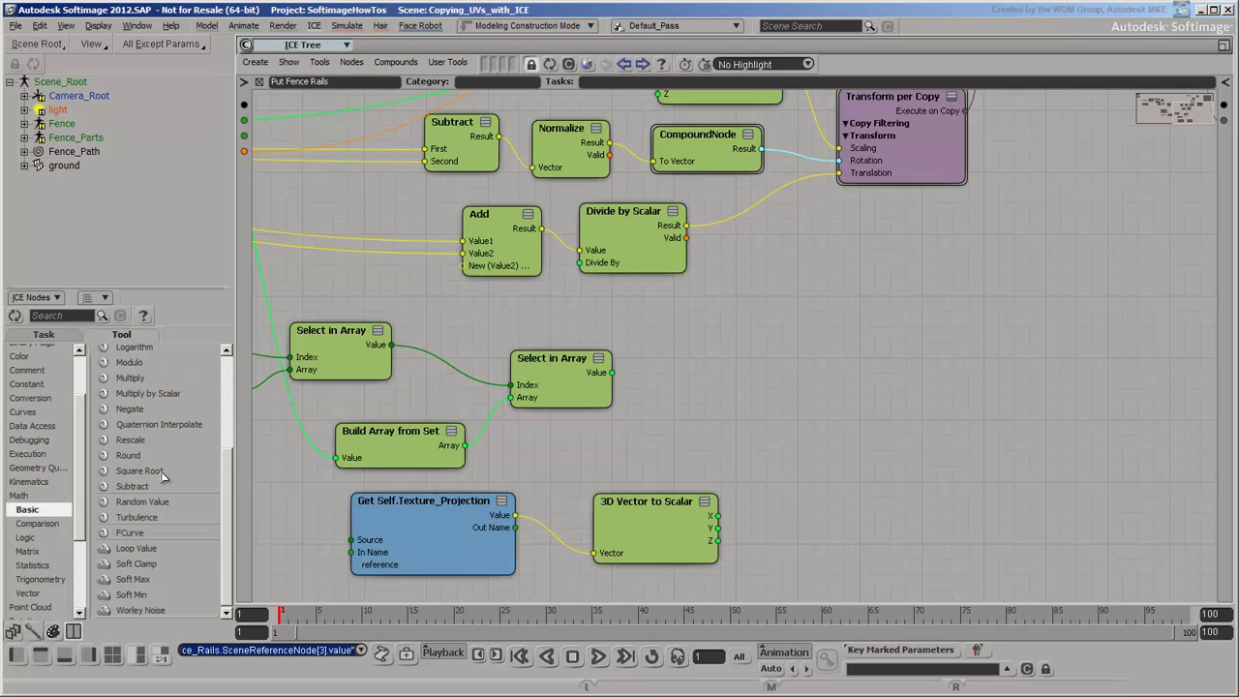
left_click_drag(130, 378, 759, 412)
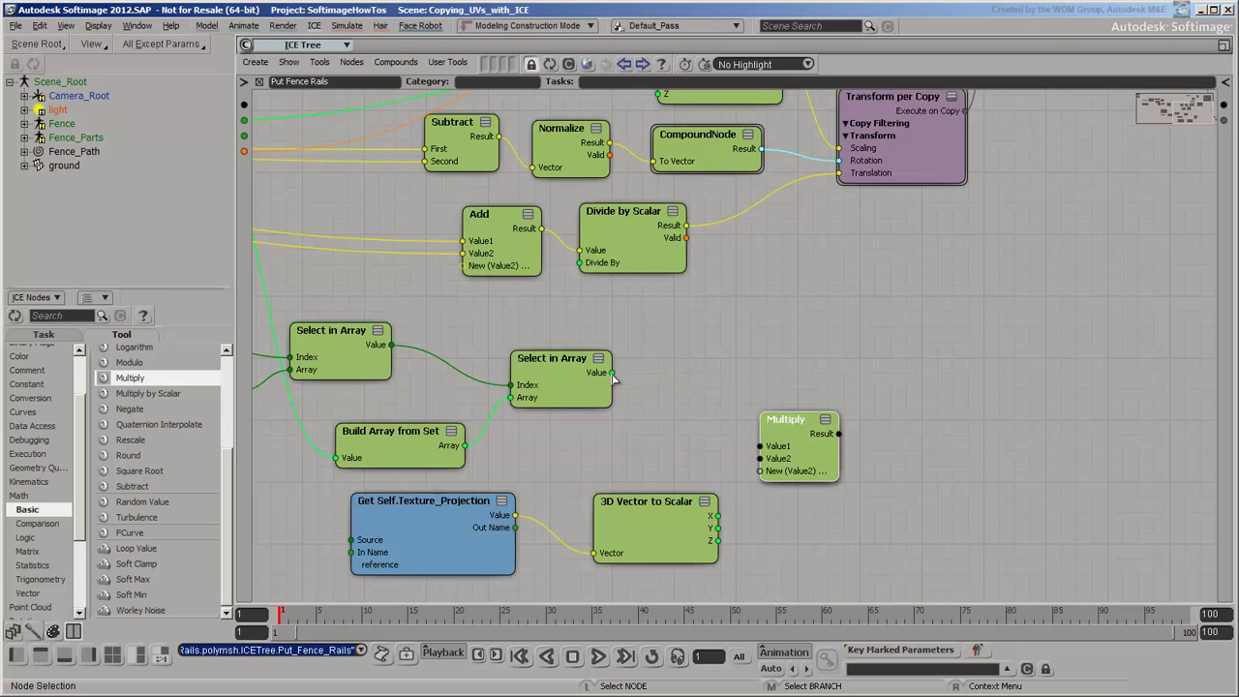
left_click_drag(611, 375, 648, 399)
left_click_drag(696, 433, 770, 454)
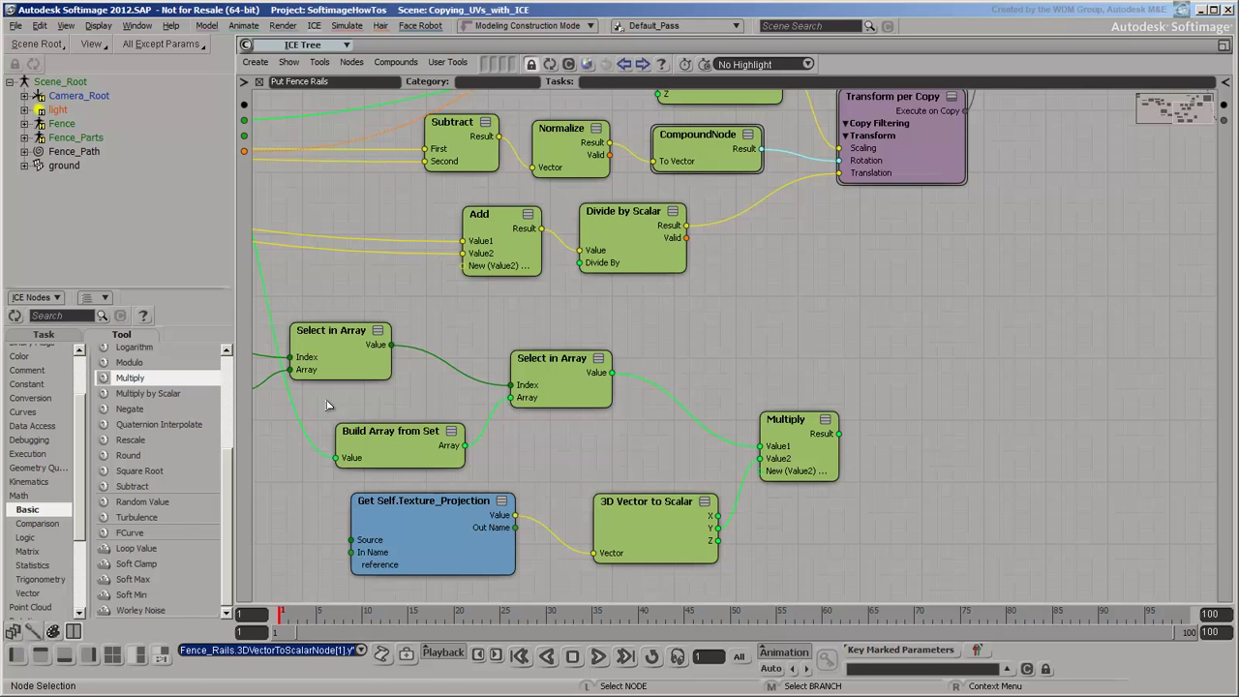
Step: Rebuild the vector with Scalar to 3D Vector from X, the multiplied Y, and Z
left_click(34, 405)
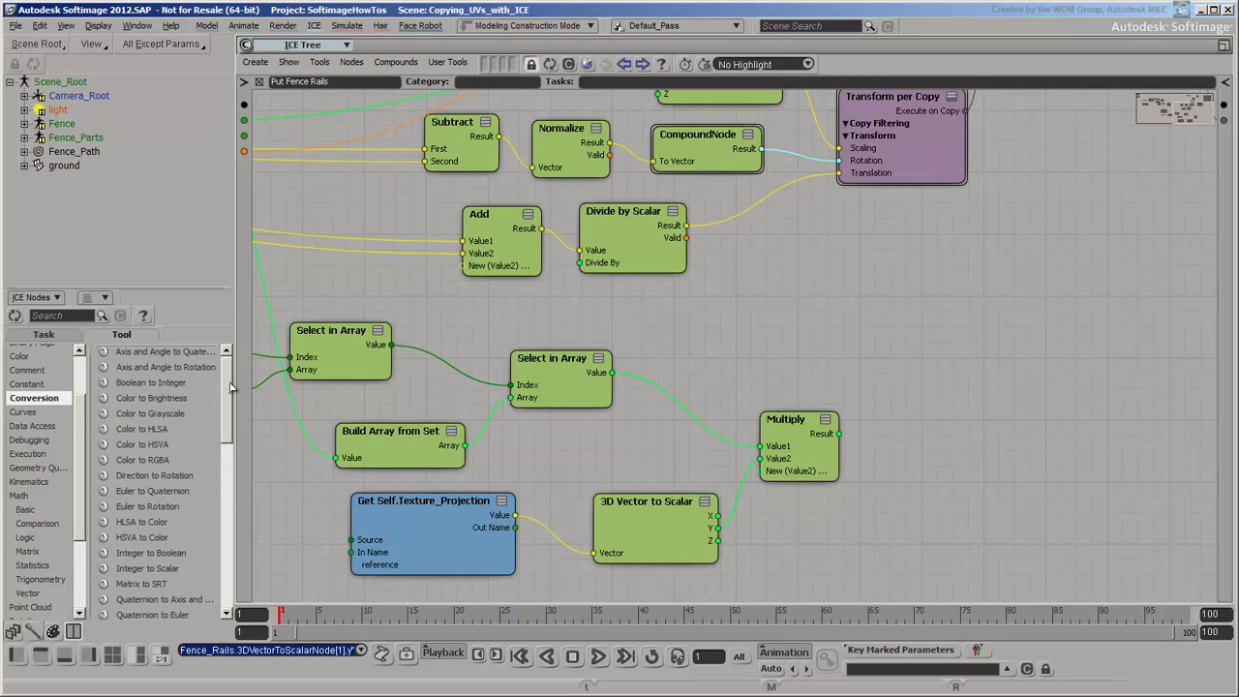
left_click_drag(233, 388, 227, 476)
left_click_drag(180, 523, 877, 351)
left_click_drag(837, 435, 877, 404)
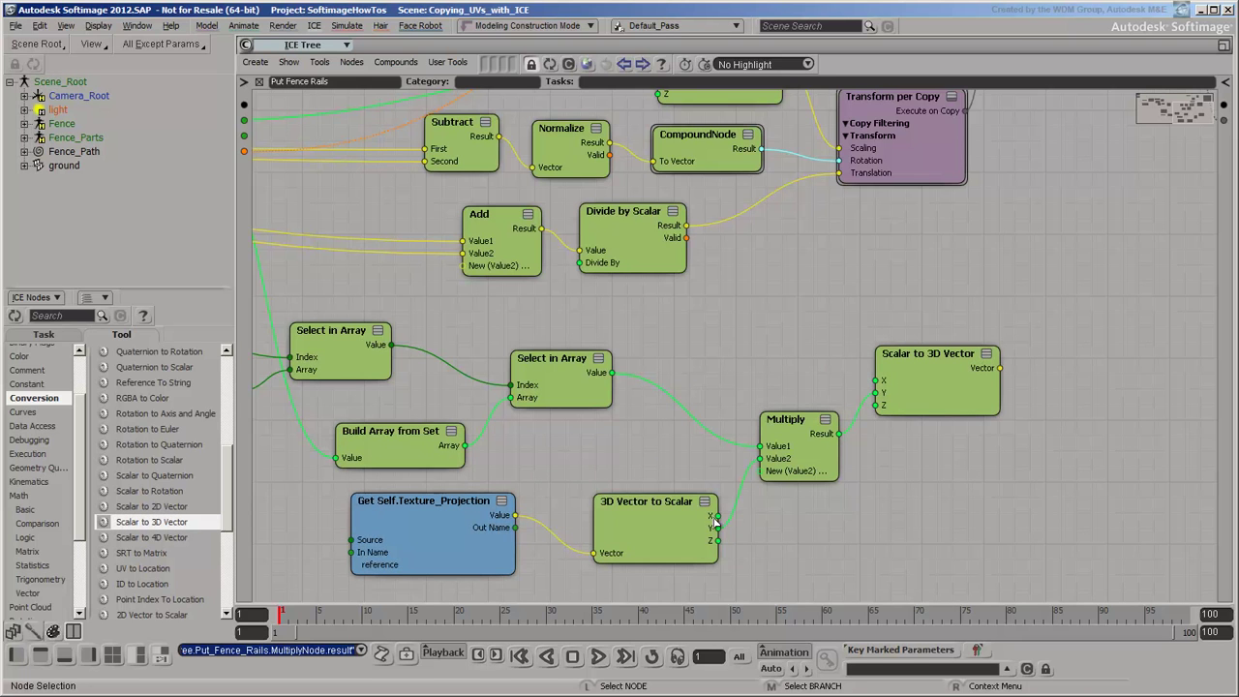
left_click_drag(717, 515, 736, 477)
left_click_drag(893, 382, 884, 381)
left_click_drag(717, 543, 856, 472)
left_click_drag(888, 410, 887, 408)
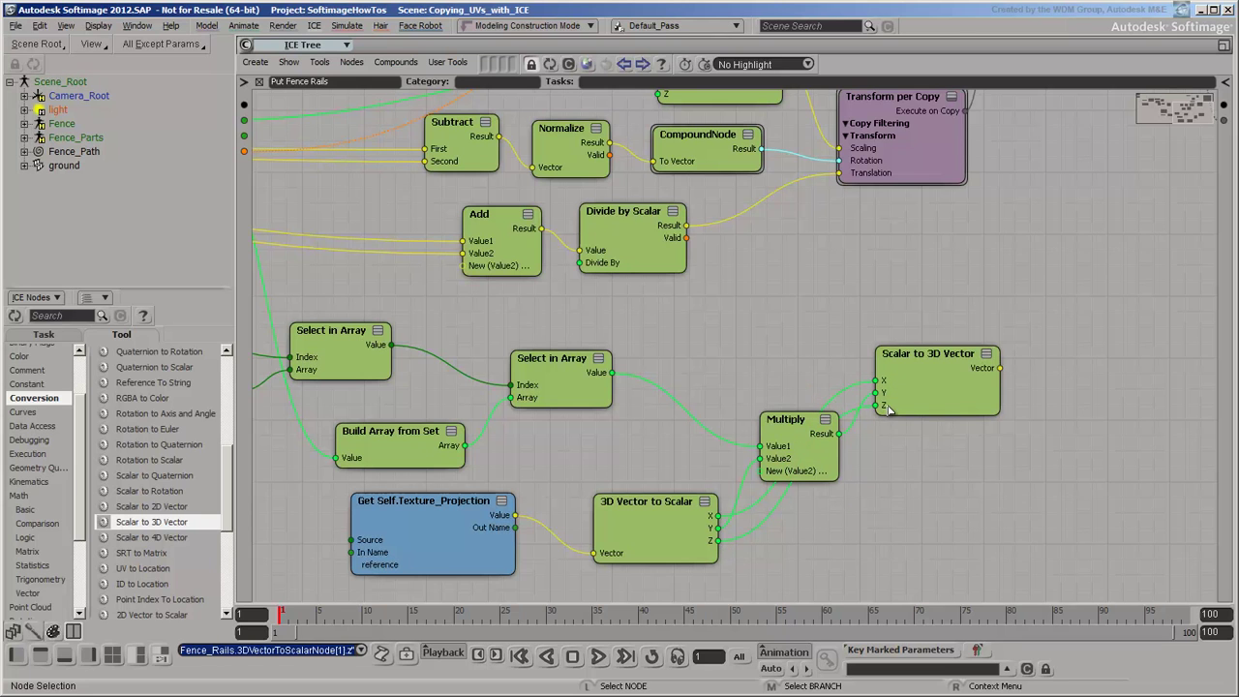
left_click(39, 427)
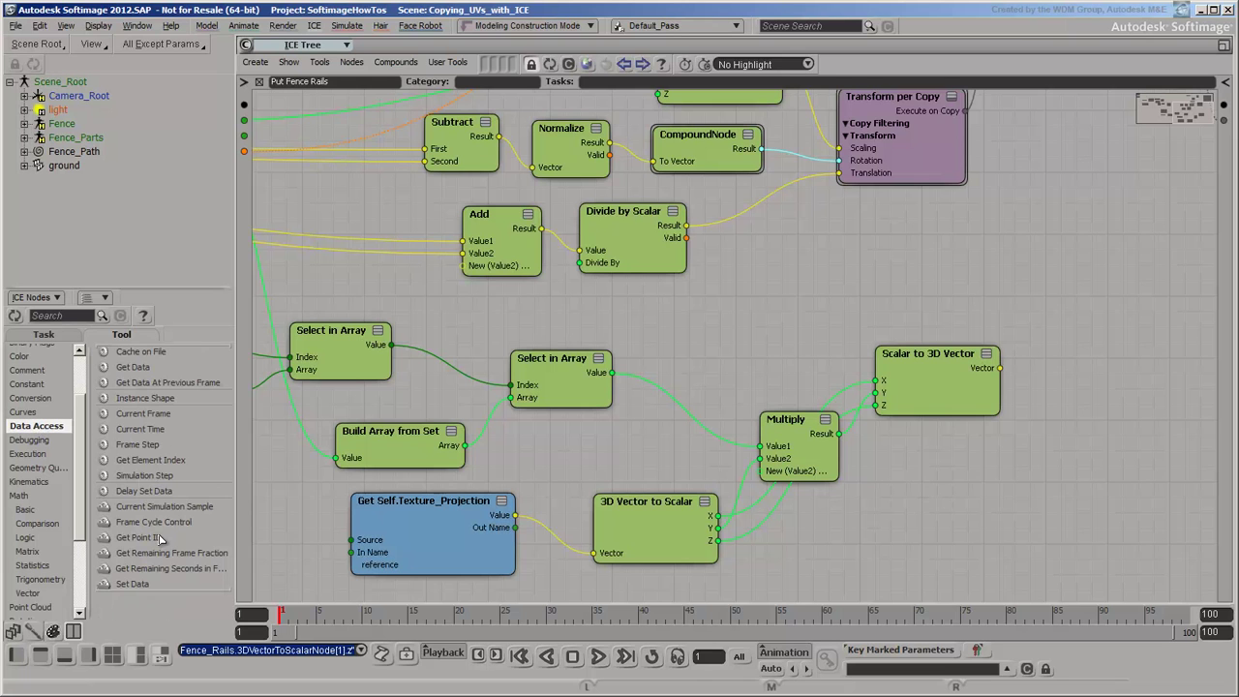
Step: Add a Set Data node fed by the rescaled Vector and Texture_Projection's Out Name
left_click_drag(134, 584, 1029, 283)
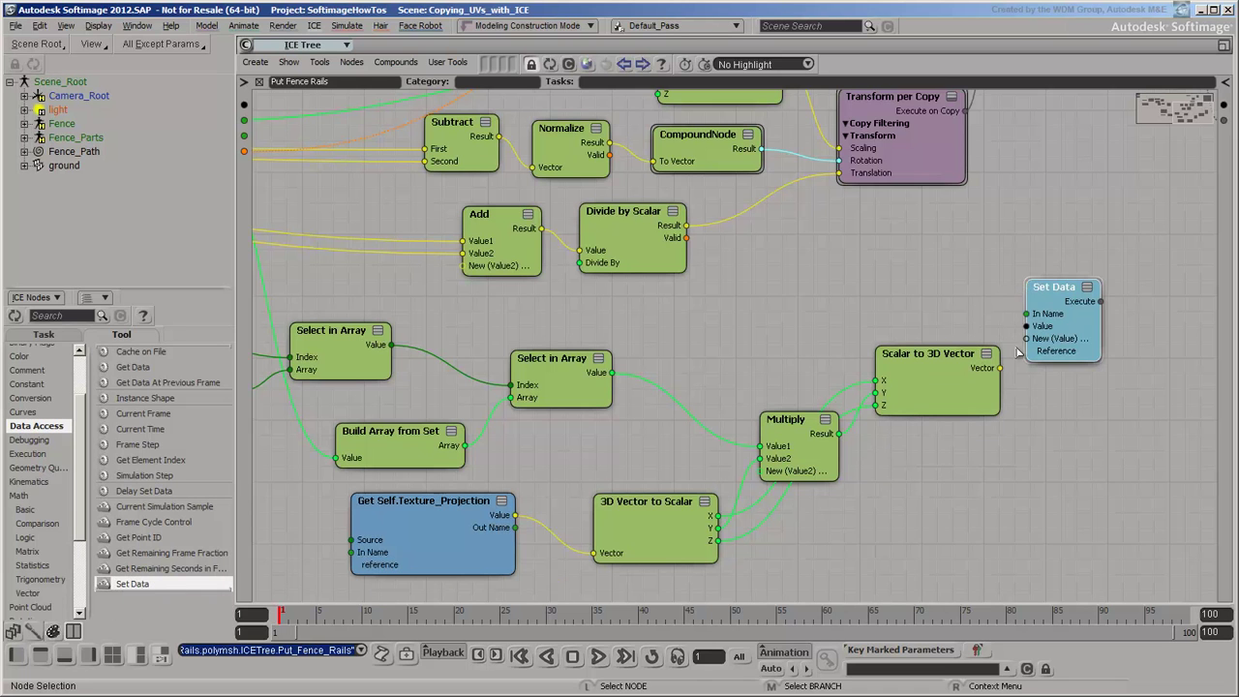
left_click_drag(1002, 369, 1027, 326)
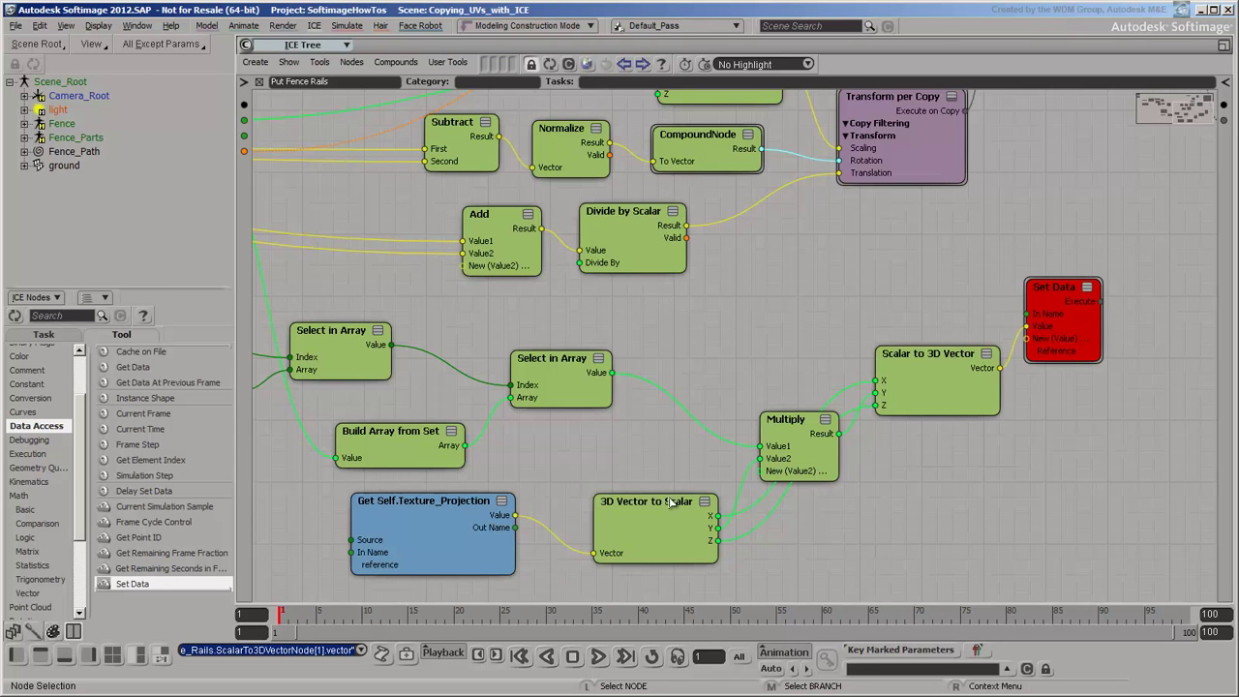
left_click_drag(527, 533, 1034, 314)
Step: Connect Set Data's Execute to Create Copies from Polygon Mesh through a new Execute on Copy1 port
middle_click_drag(1084, 239, 712, 484)
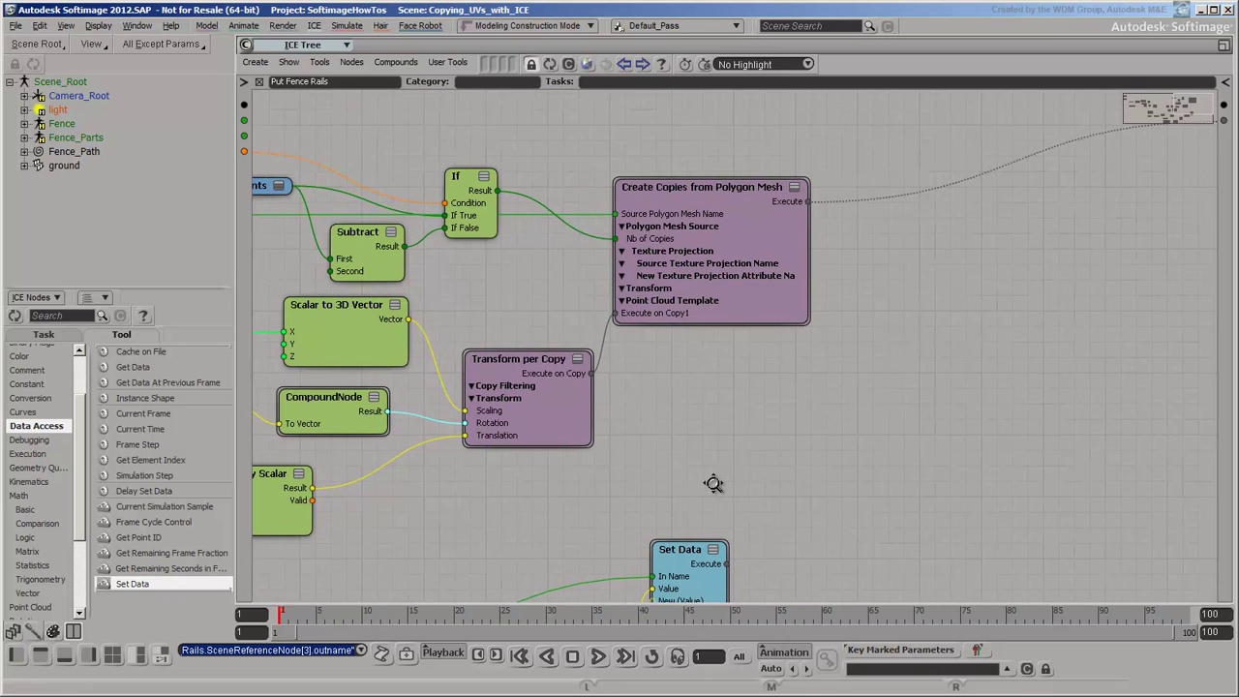
left_click_drag(728, 206, 927, 419)
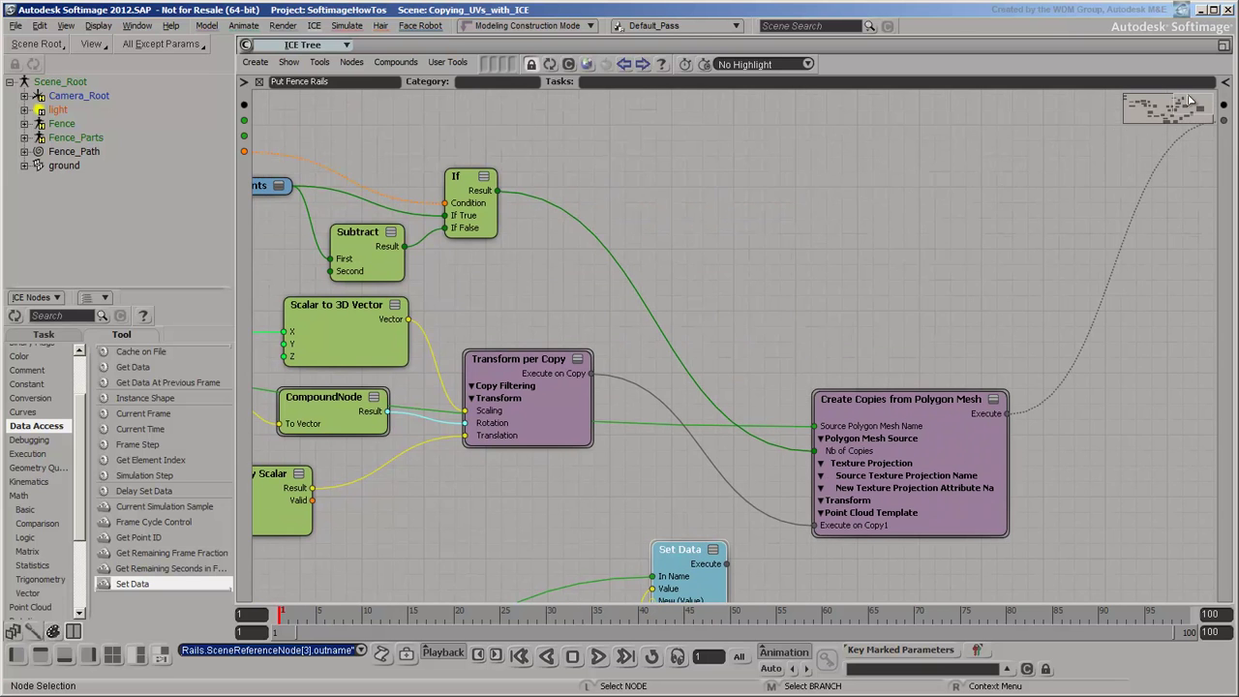
left_click(1224, 46)
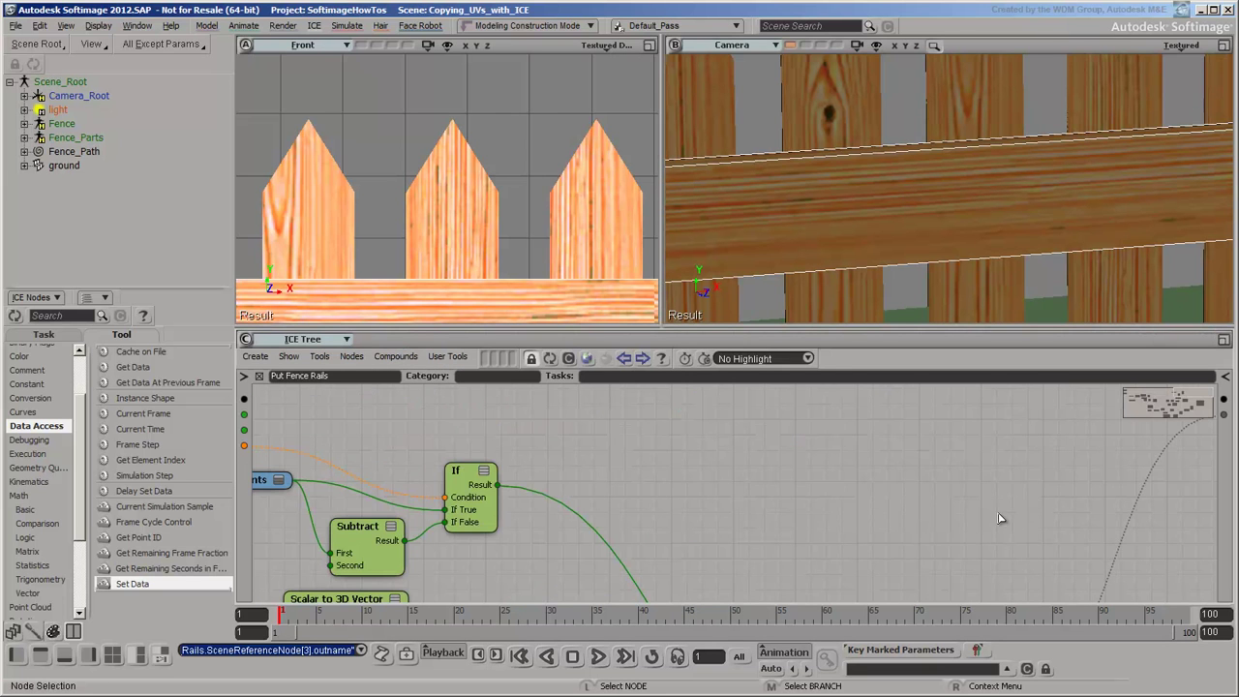
key("f")
left_click_drag(769, 475, 890, 432)
mouse_move(944, 434)
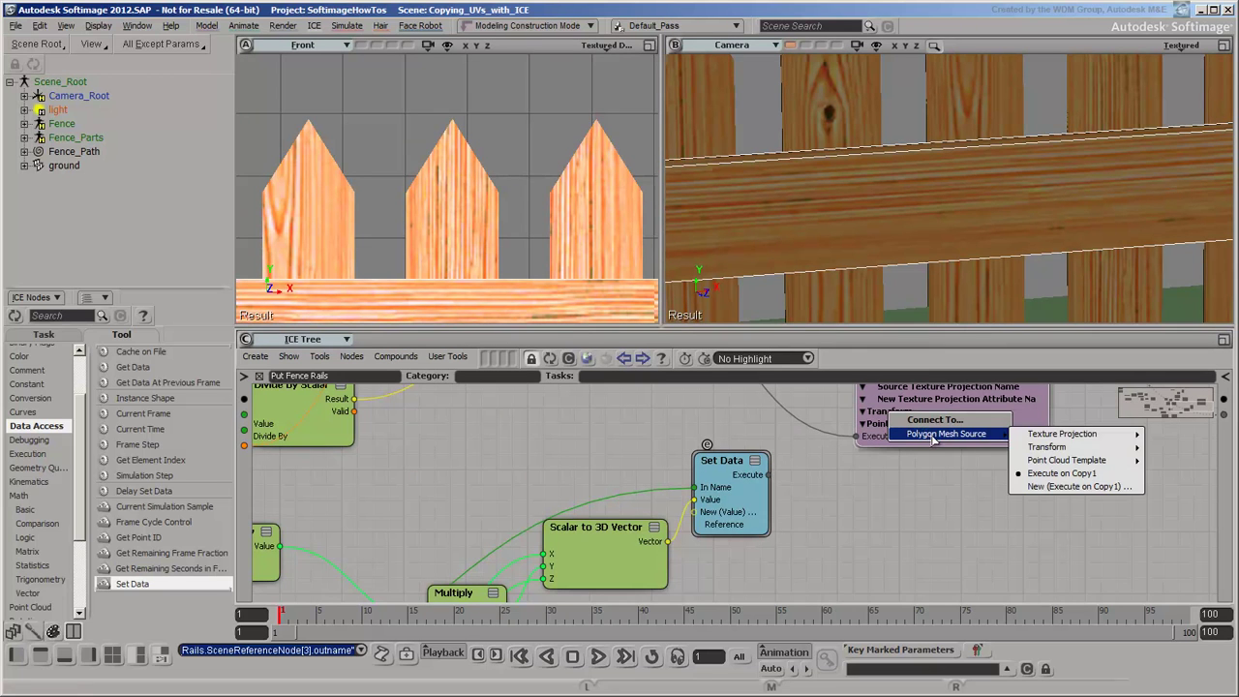
left_click(1060, 490)
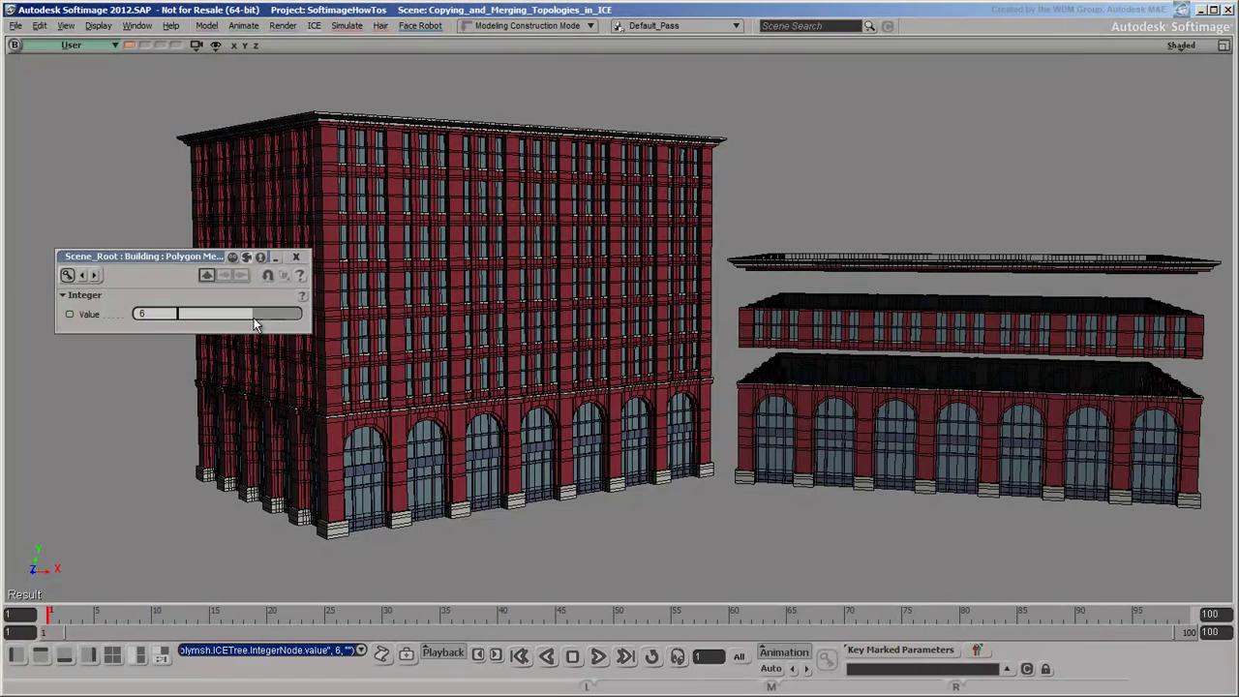
left_click_drag(254, 317, 234, 317)
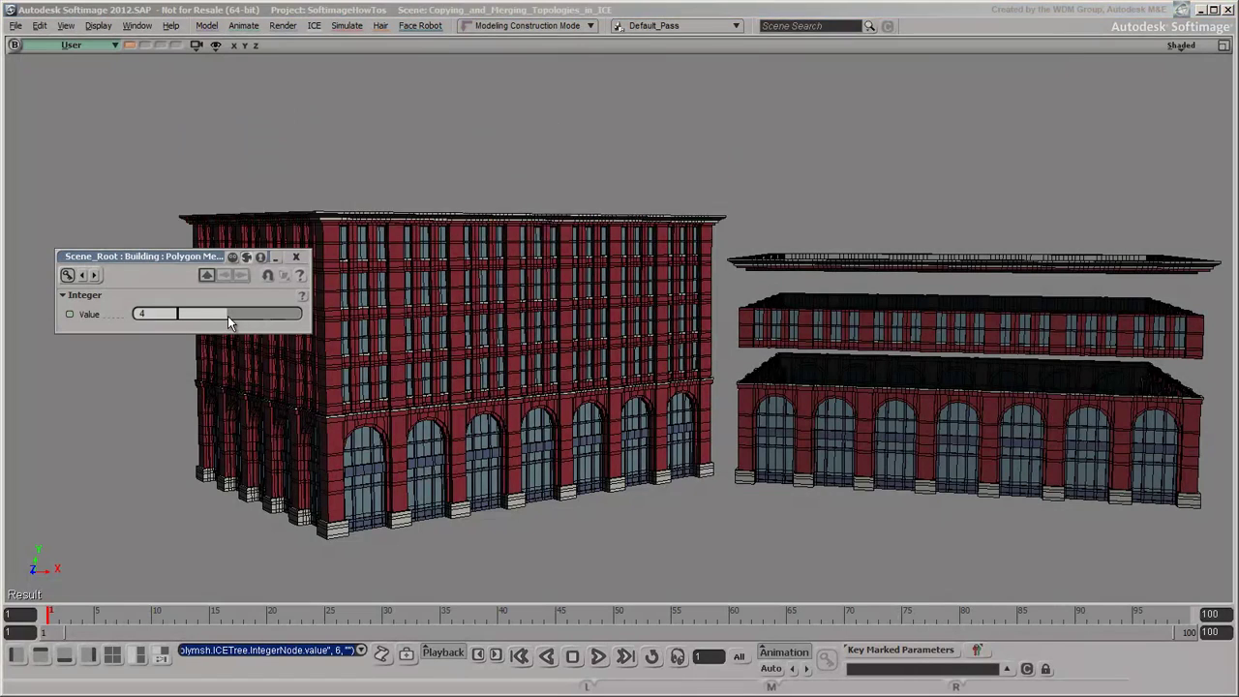
left_click_drag(228, 316, 258, 325)
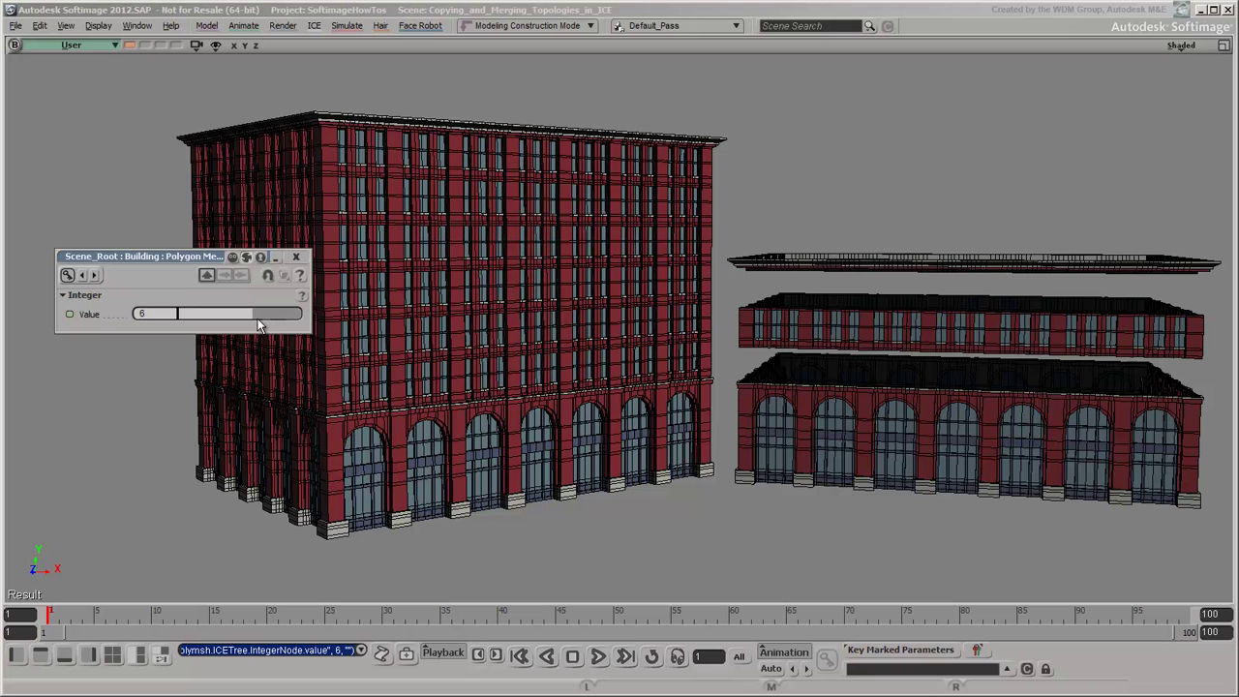